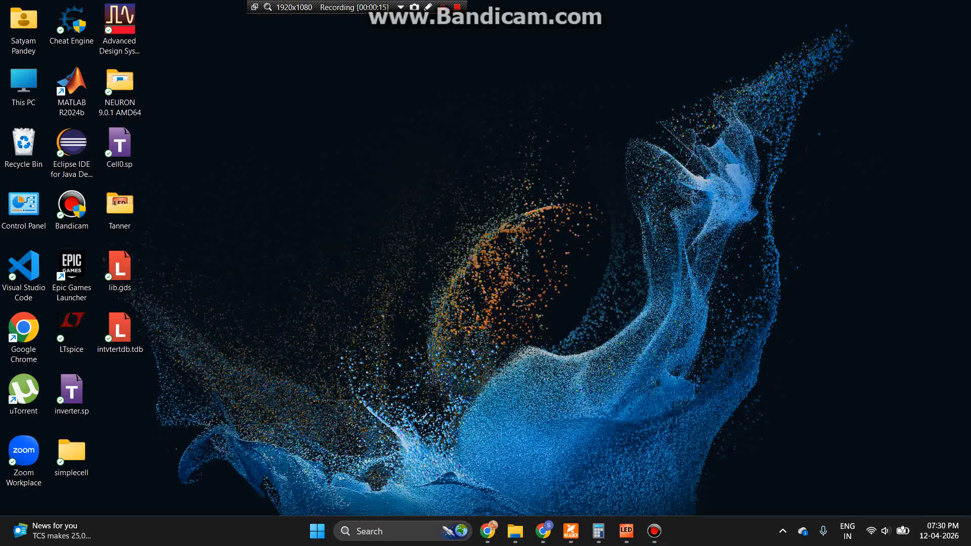
Open the MentorGraphics folder on Local Disk (C:) in File Explorer.
double_click(24, 83)
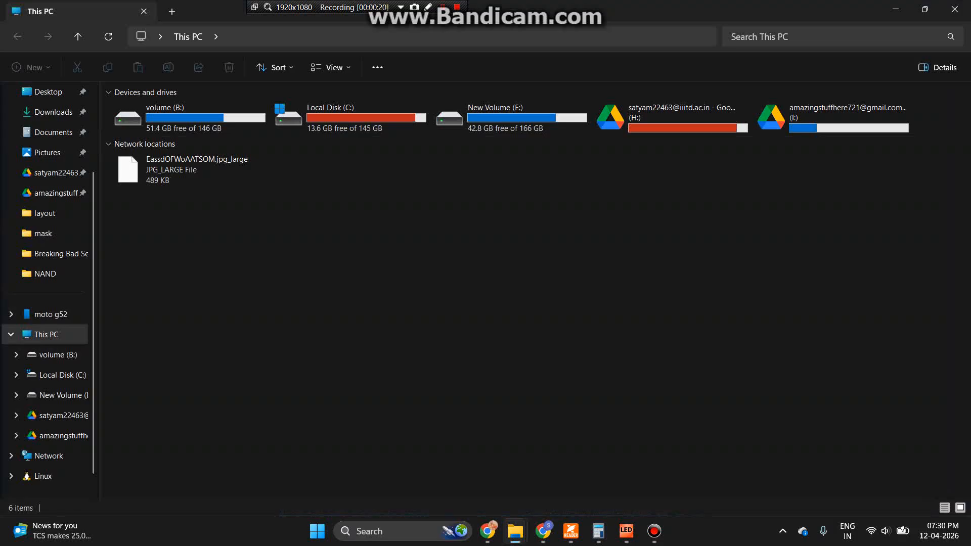
double_click(349, 119)
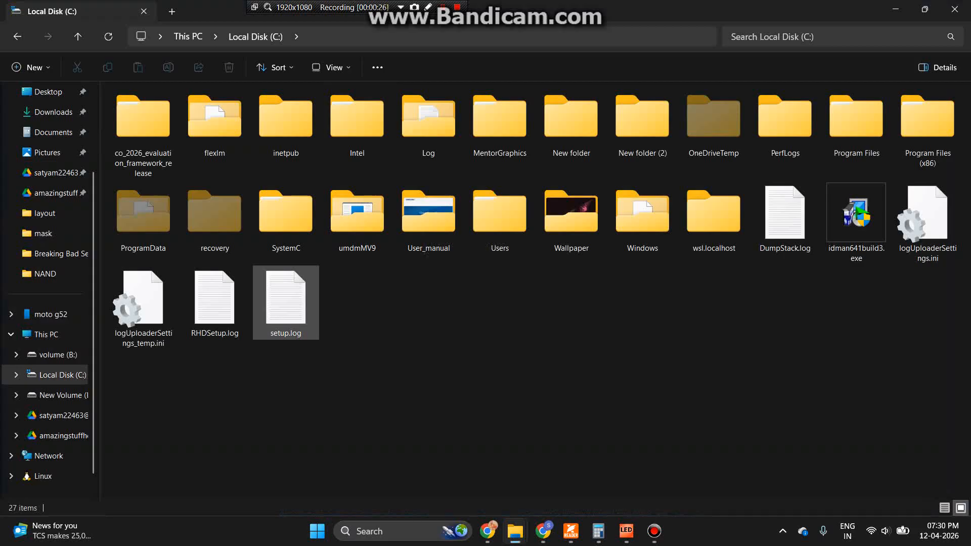
double_click(500, 119)
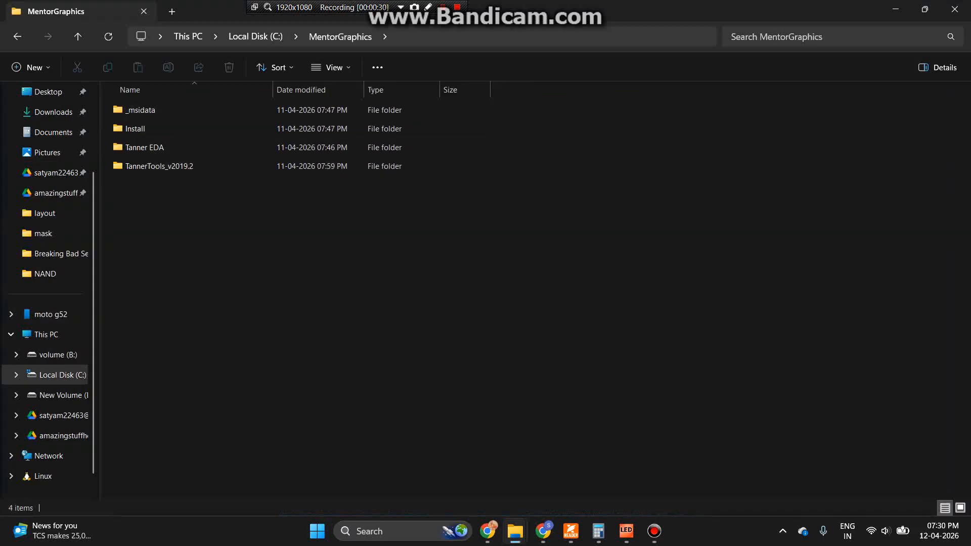
double_click(145, 147)
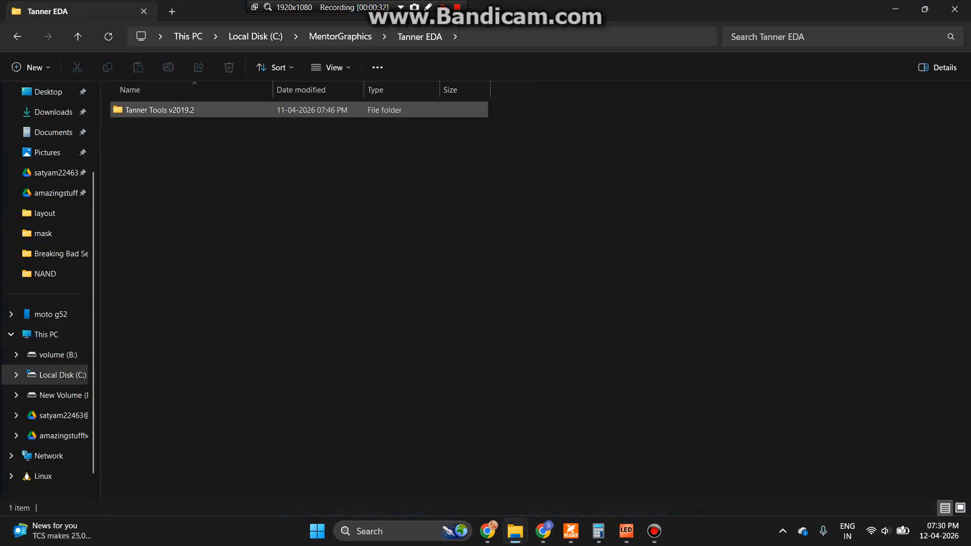
double_click(151, 110)
left_click(17, 36)
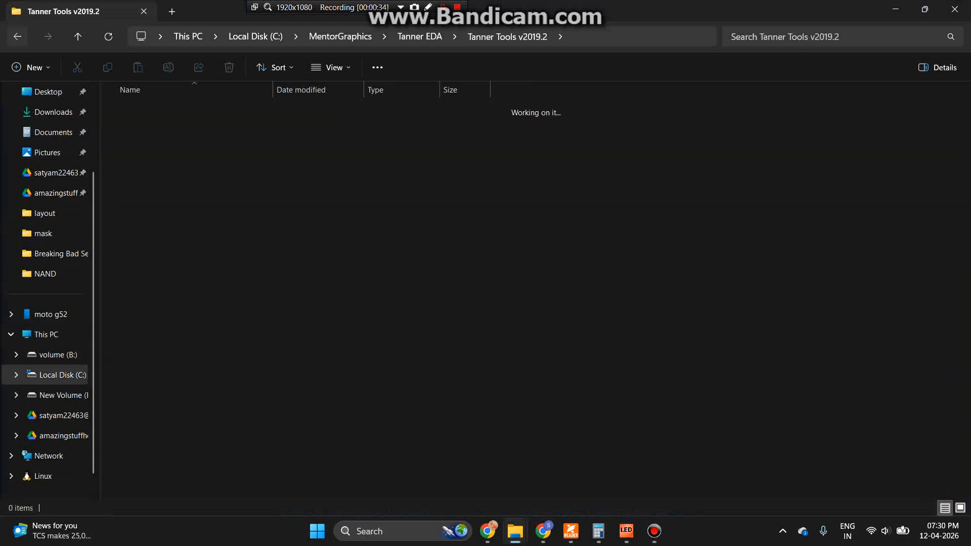
left_click(17, 36)
Open the Generic_250nm_LogicGates folder under TannerTools_v2019.2, Process, Generic_250nm.
left_click(159, 166)
double_click(158, 166)
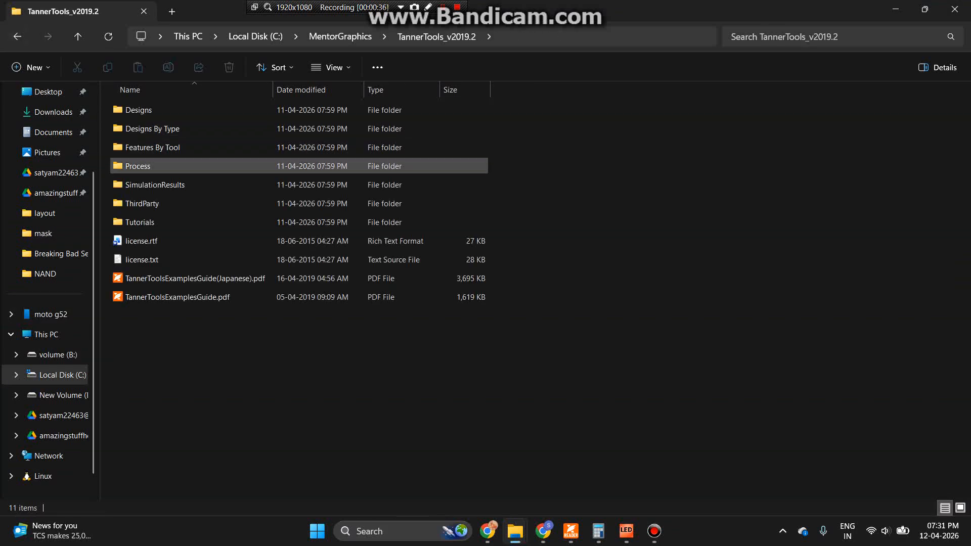
double_click(151, 166)
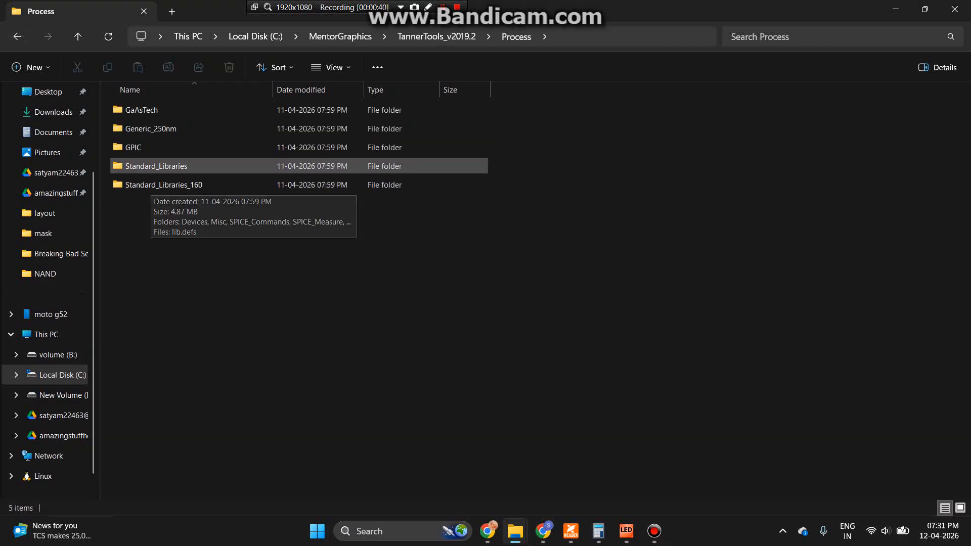
left_click(152, 129)
double_click(152, 128)
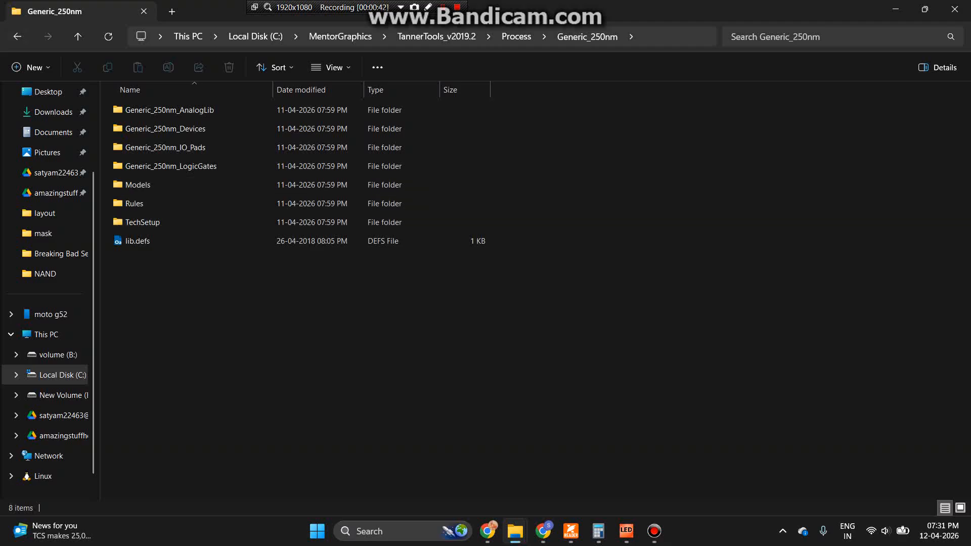
double_click(152, 166)
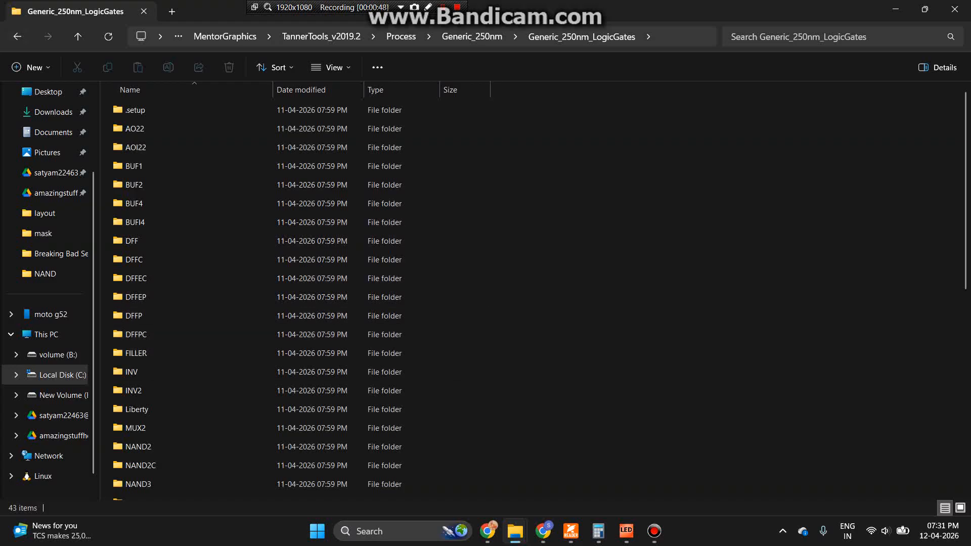
Find the NOR2 cell folder, open its layout subfolder and select layout.oa.
scroll(253, 324, "down", 4)
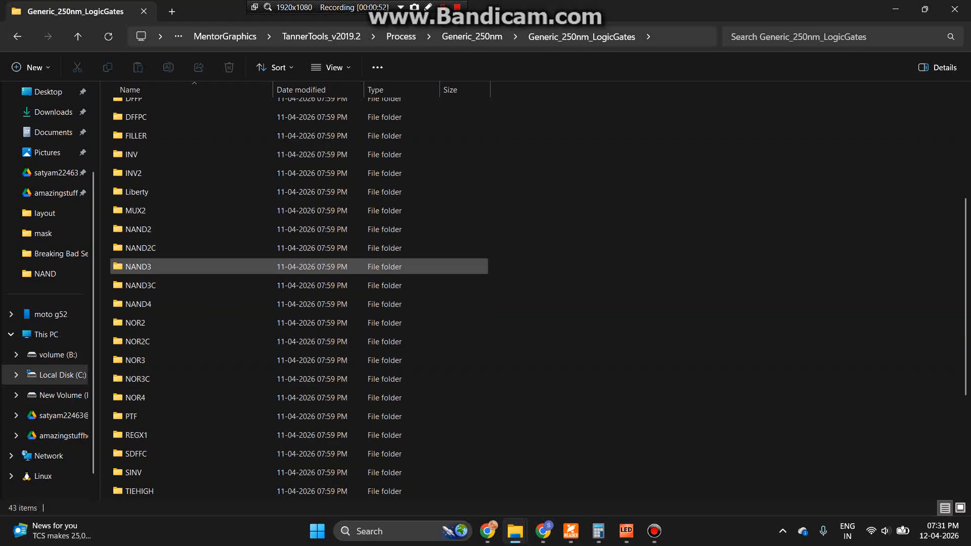
scroll(303, 337, "down", 2)
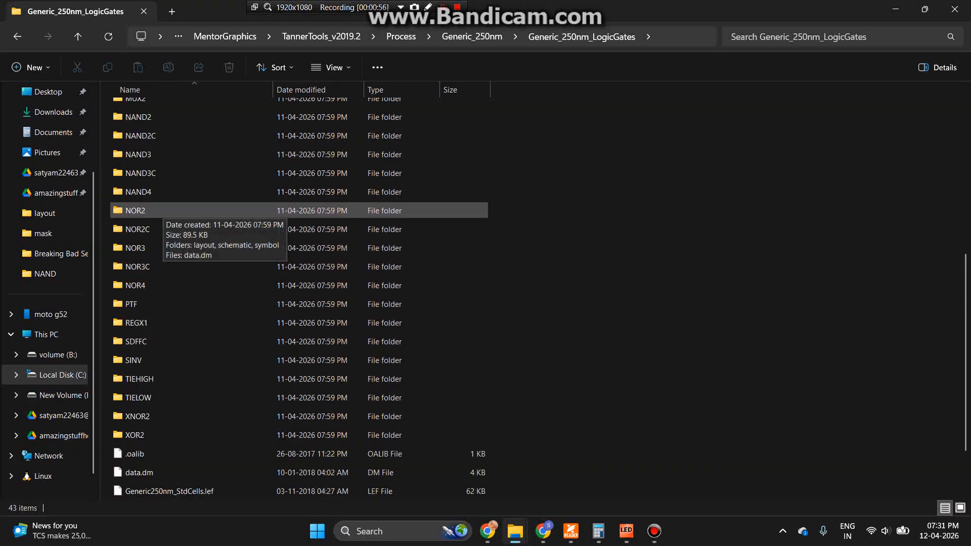
double_click(151, 211)
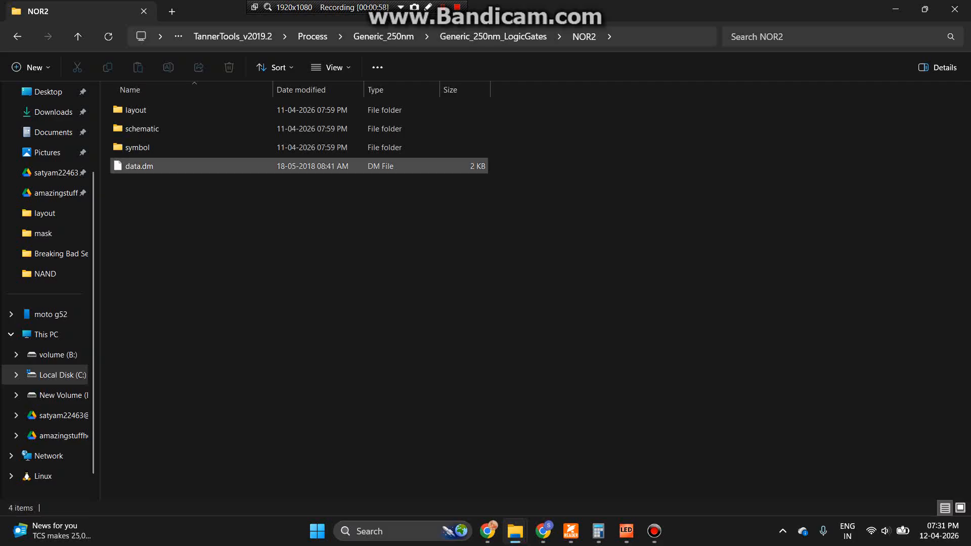
double_click(152, 109)
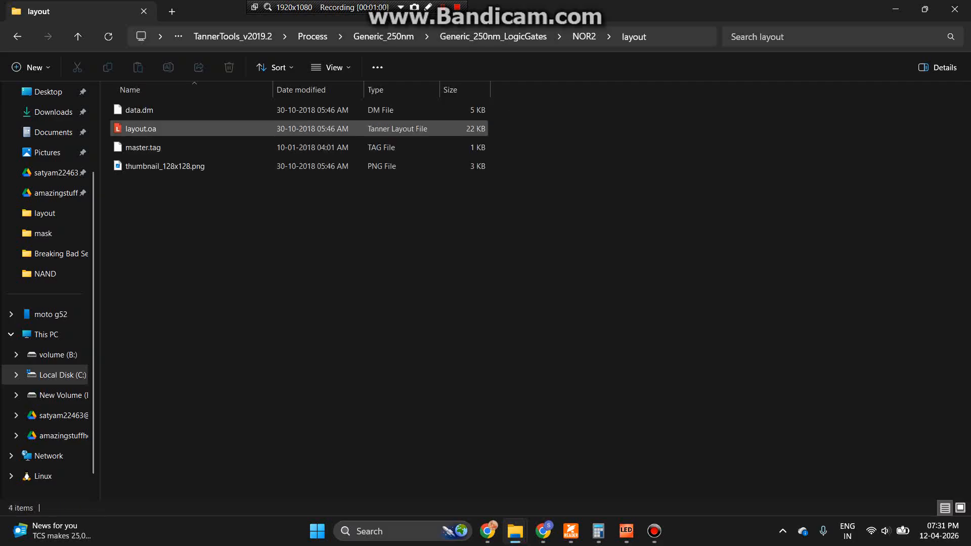
left_click(146, 129)
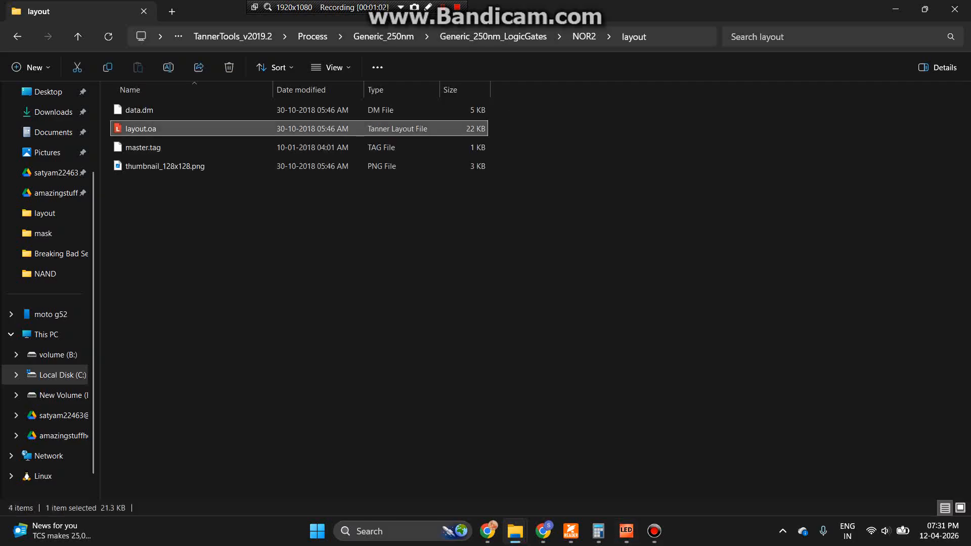
Switch to the running L-Edit session and close it without saving, discarding all edits.
left_click(626, 532)
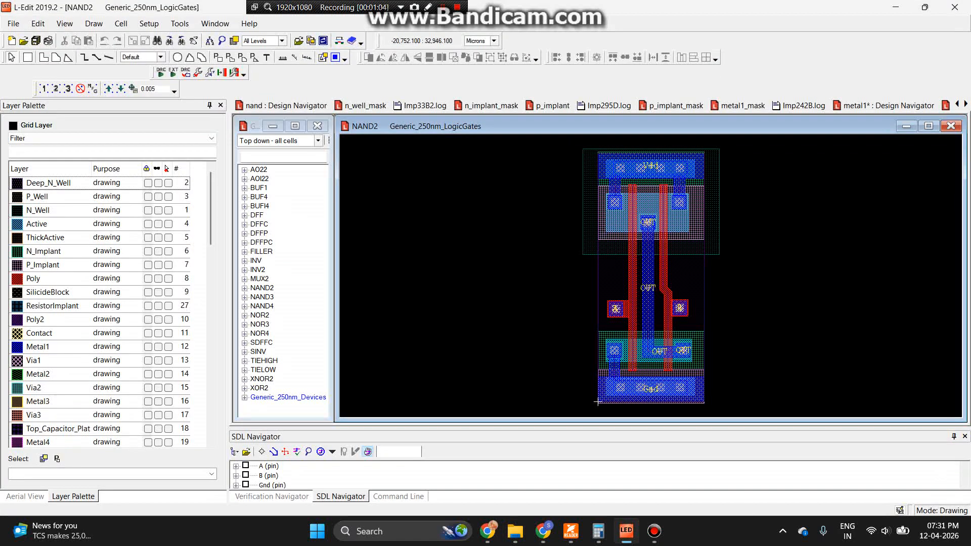
mouse_move(626, 531)
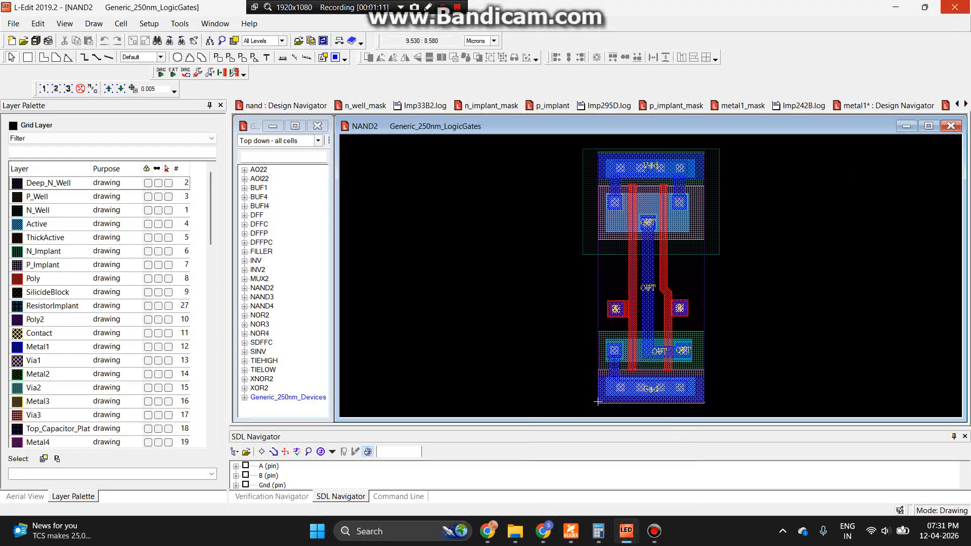
left_click(955, 7)
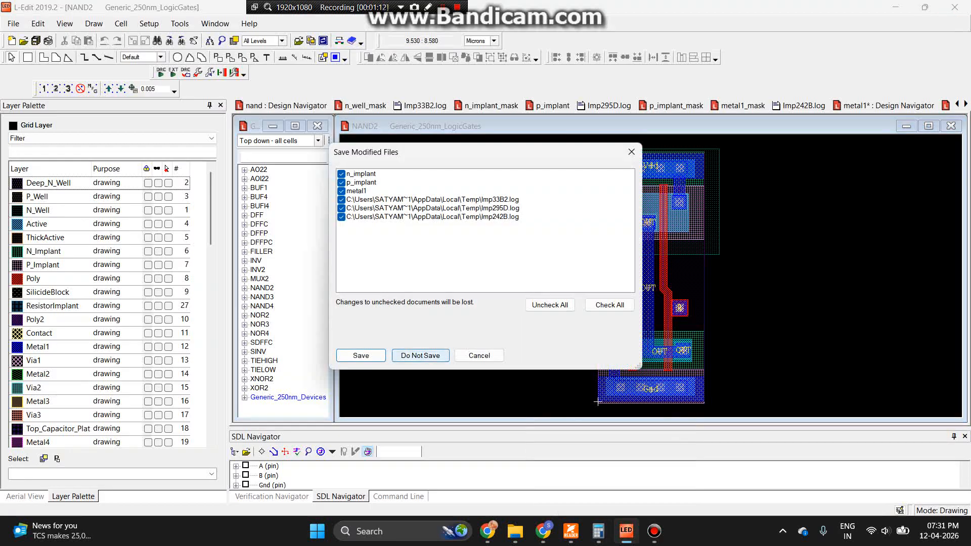
left_click(420, 356)
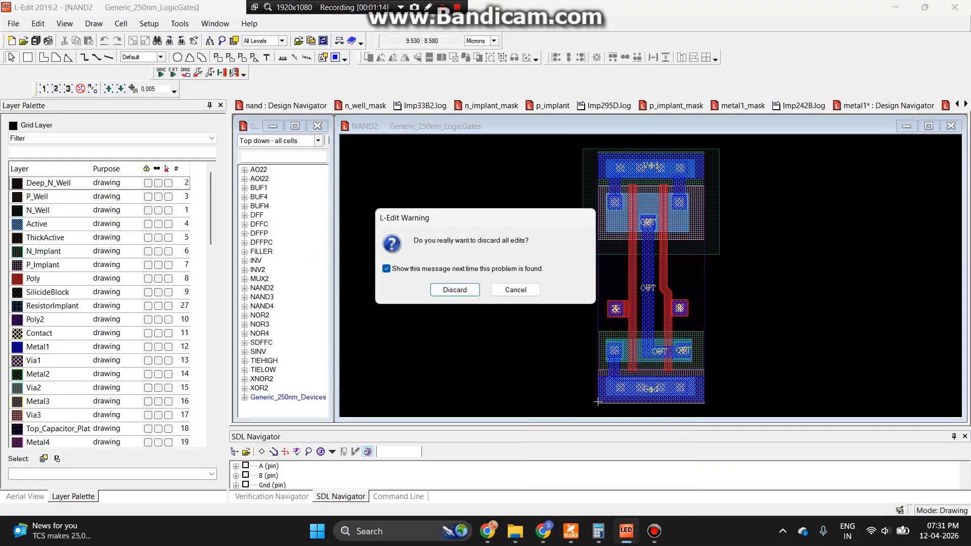
key("Return")
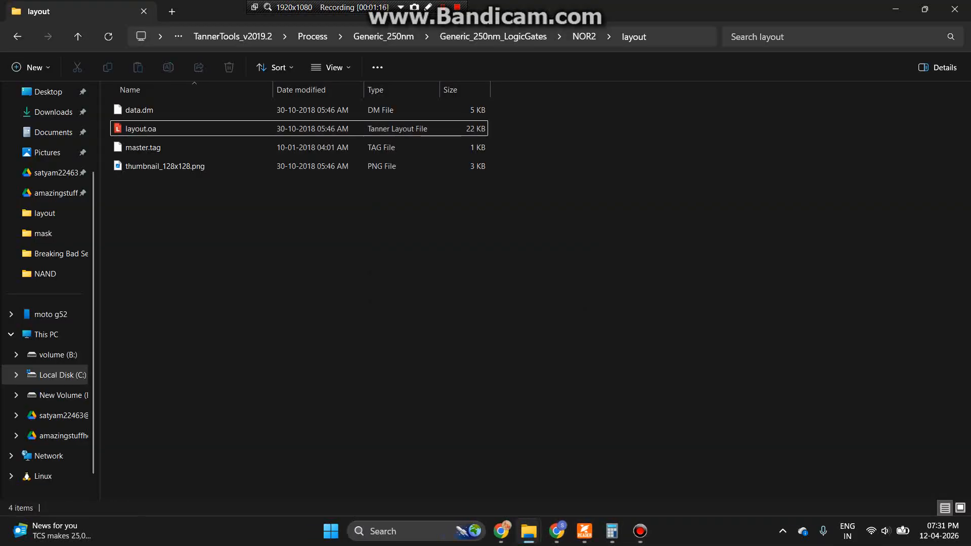
Open the NOR2 folder's layout.oa in L-Edit and display the NOR2 cell from the Generic_250nm_LogicGates cell list.
left_click(300, 129)
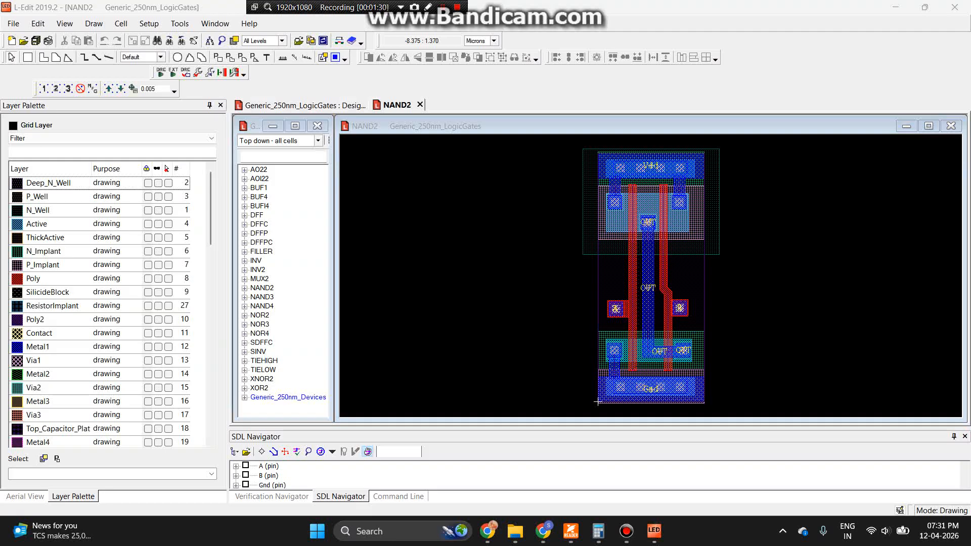
left_click(415, 245)
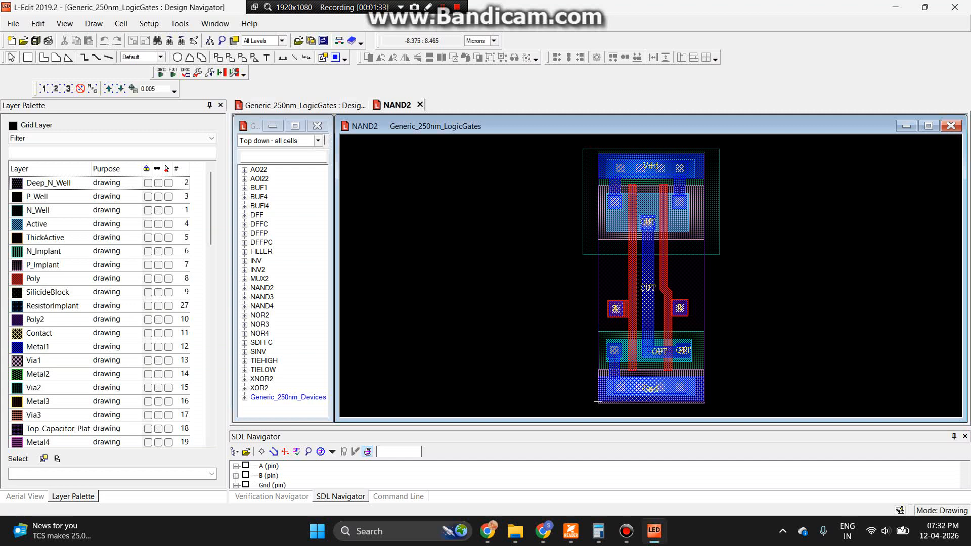
double_click(259, 315)
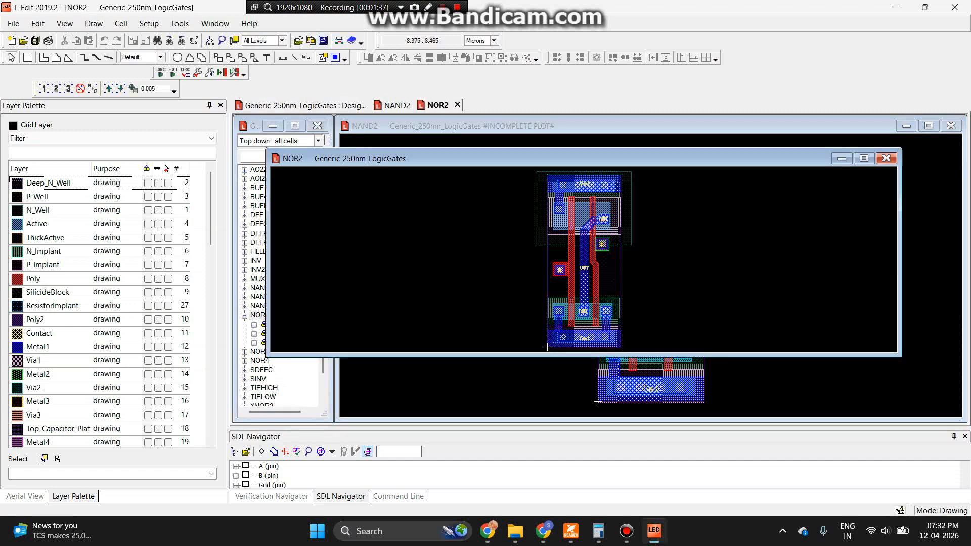
Close the NAND2 layout window and move and enlarge the NOR2 window to fill the space beside the cell list.
left_click(952, 126)
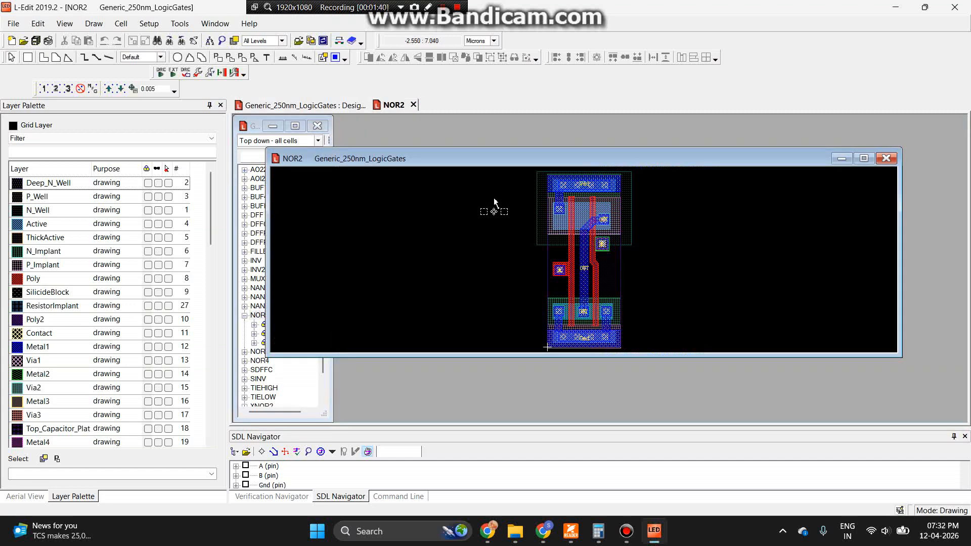
left_click_drag(521, 159, 588, 123)
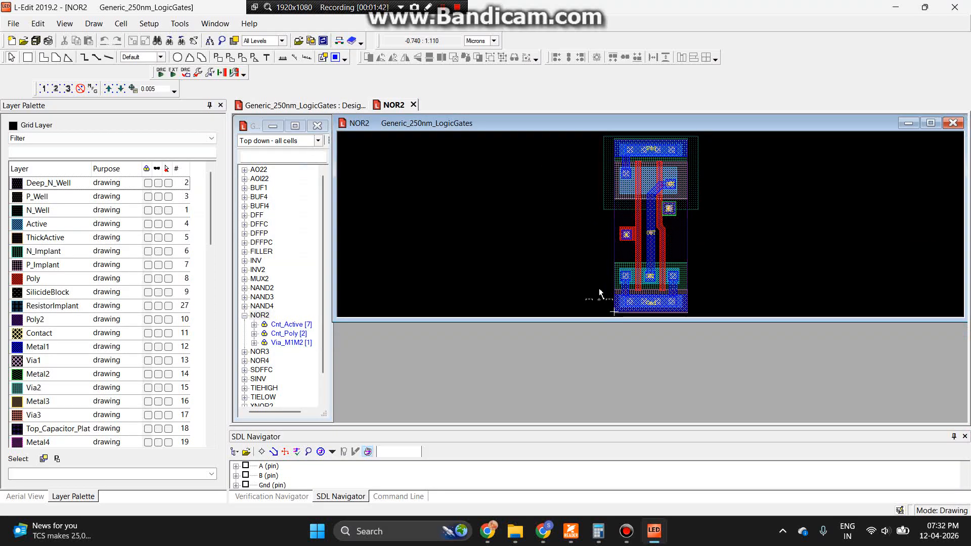
left_click_drag(612, 320, 612, 421)
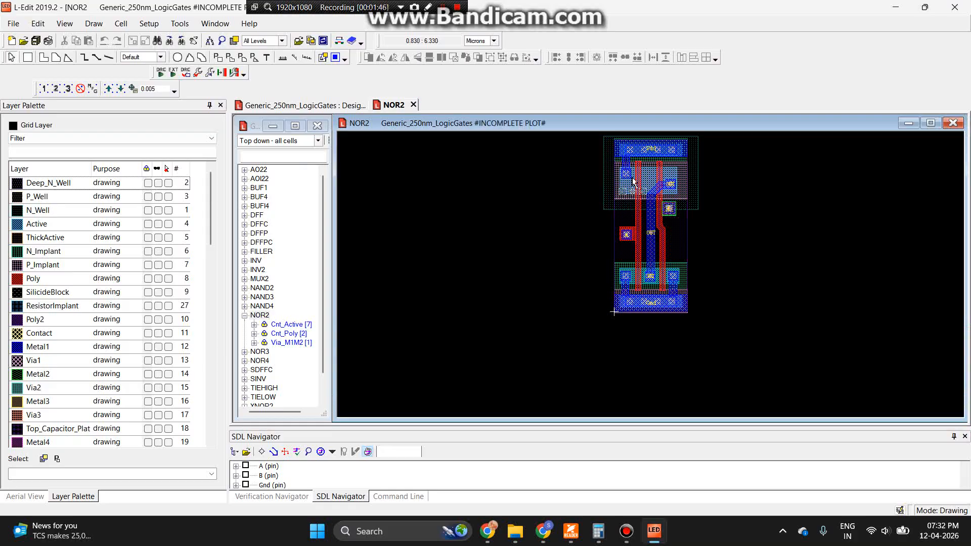
scroll(636, 169, "up", 2)
scroll(714, 273, "down", 3)
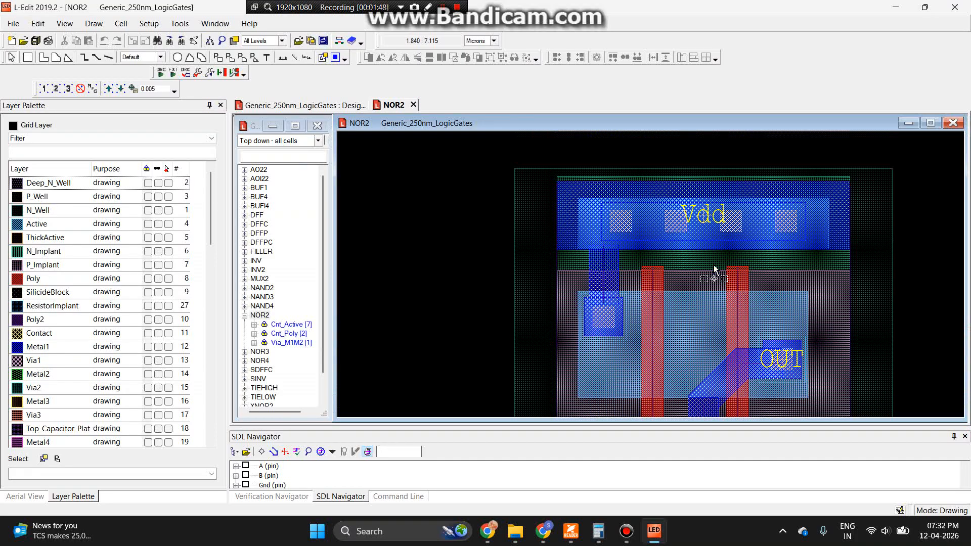
scroll(711, 306, "up", 2)
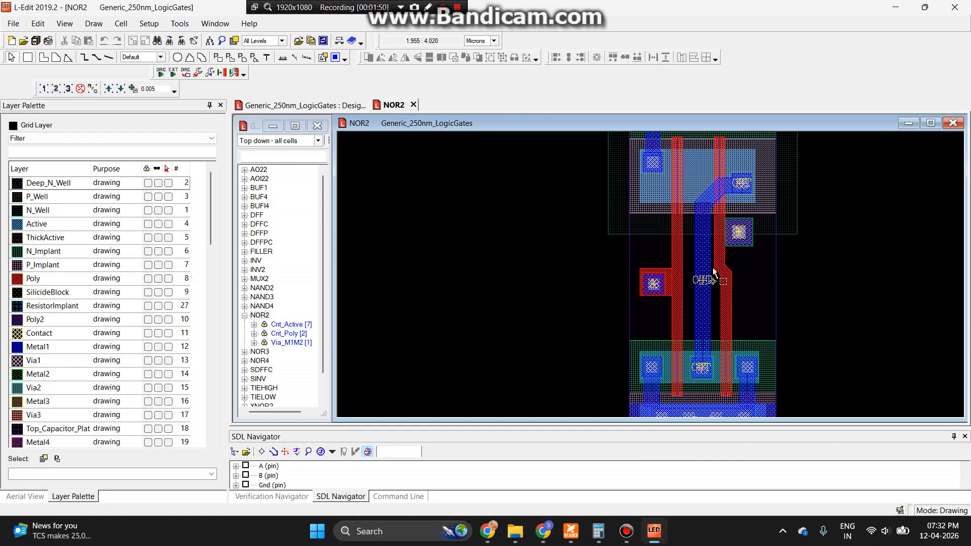
scroll(714, 274, "down", 1)
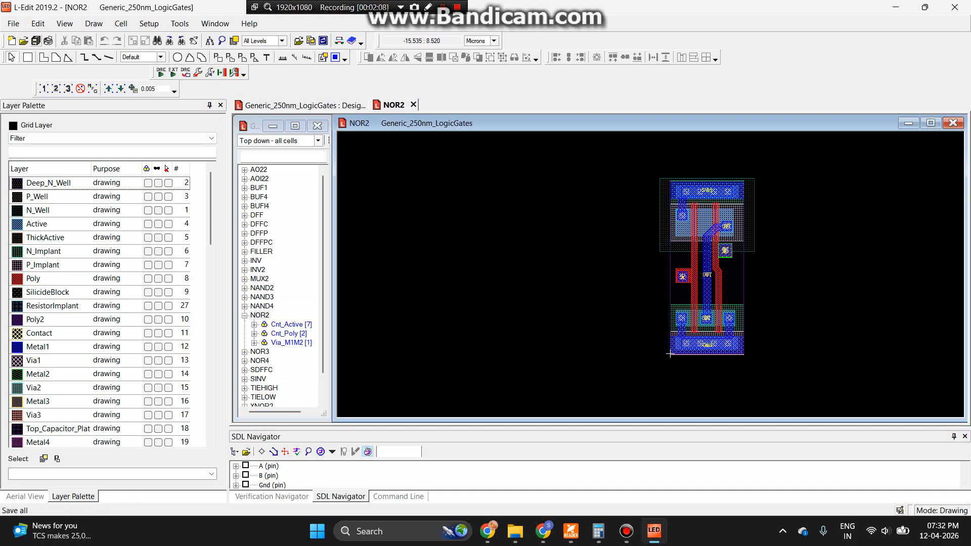
Start saving the NOR2 cell to a TDB file and choose volume (B:) as the destination drive.
left_click(13, 23)
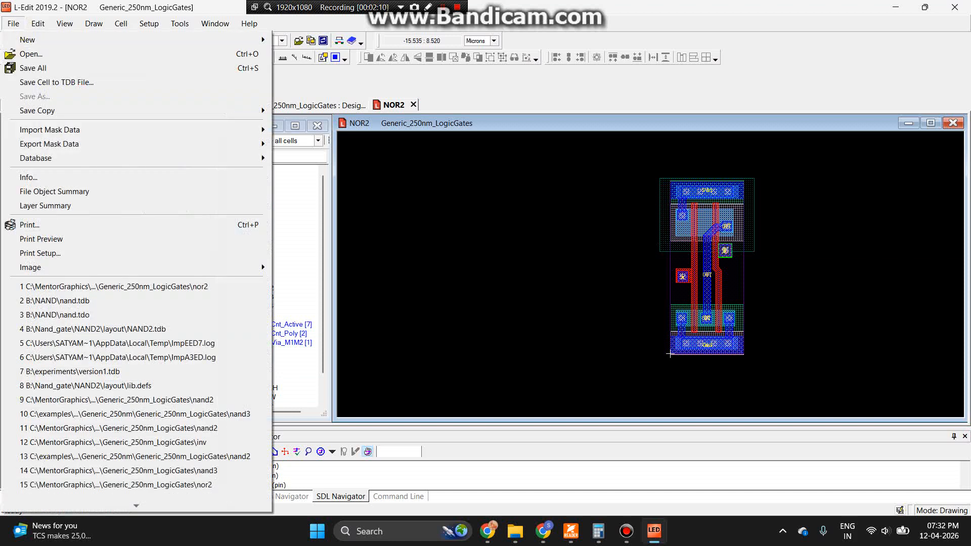
mouse_move(71, 130)
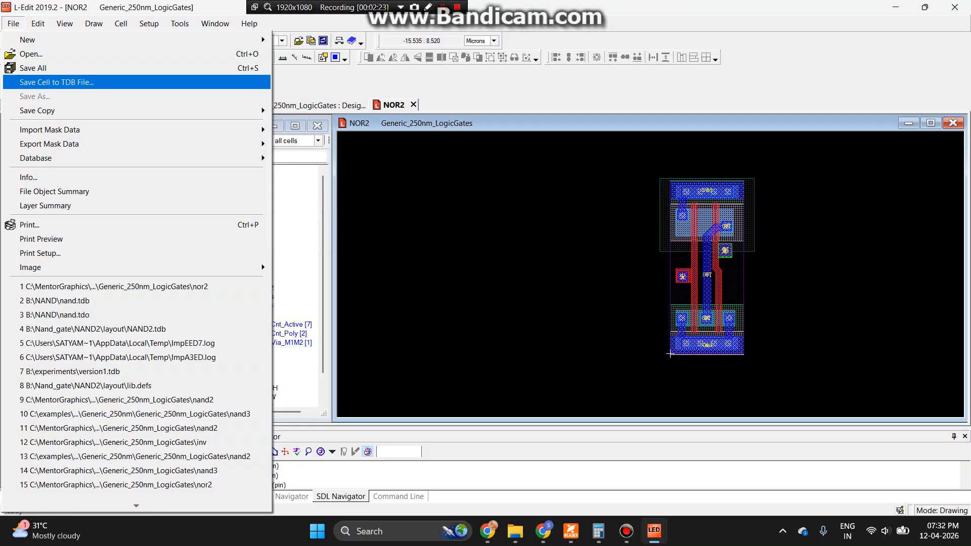
key("Return")
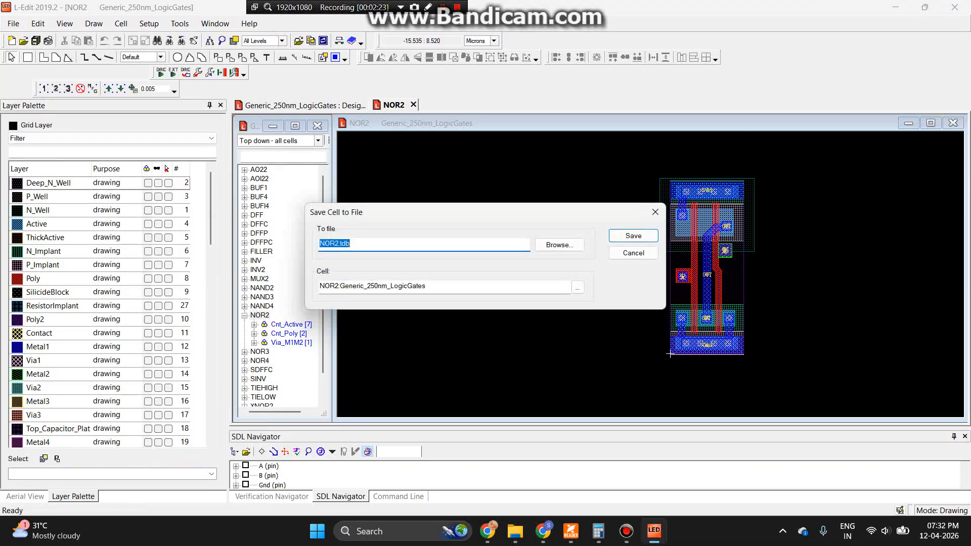
left_click(560, 245)
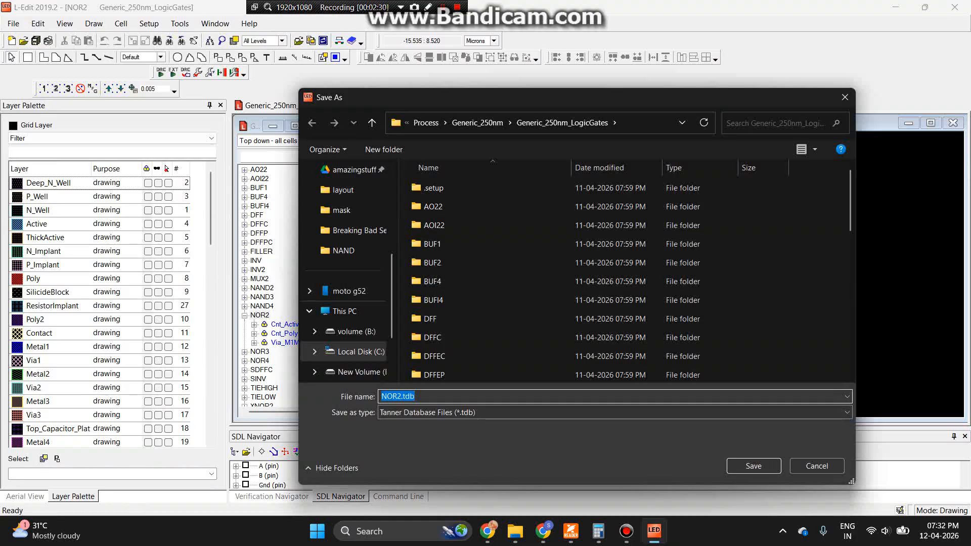
left_click(345, 312)
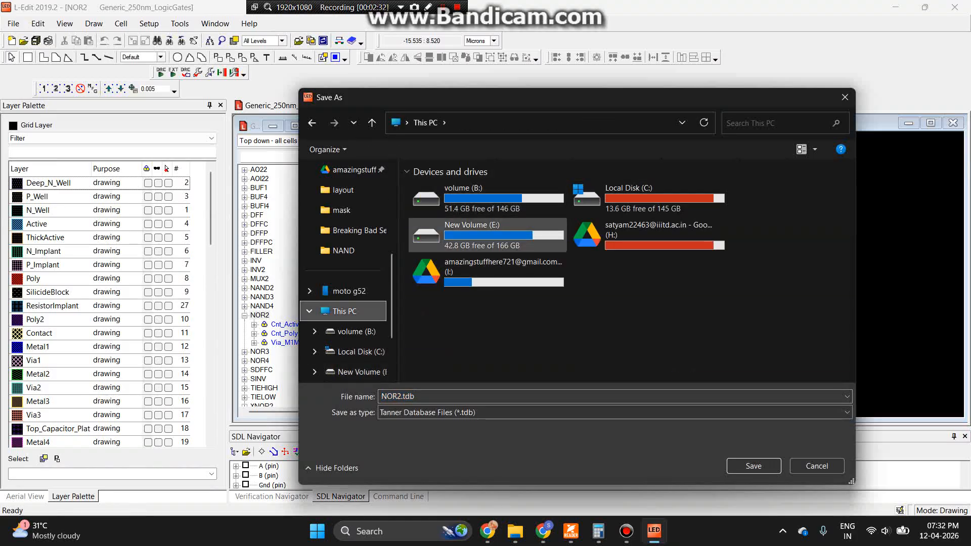
double_click(488, 198)
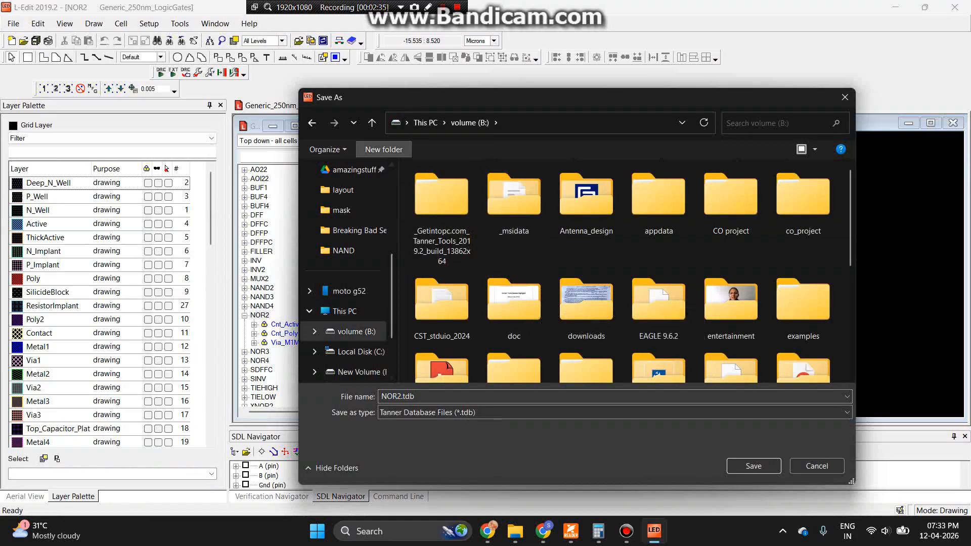
Create a folder named NOR_gate on volume (B:) and open it as the save location.
left_click(384, 149)
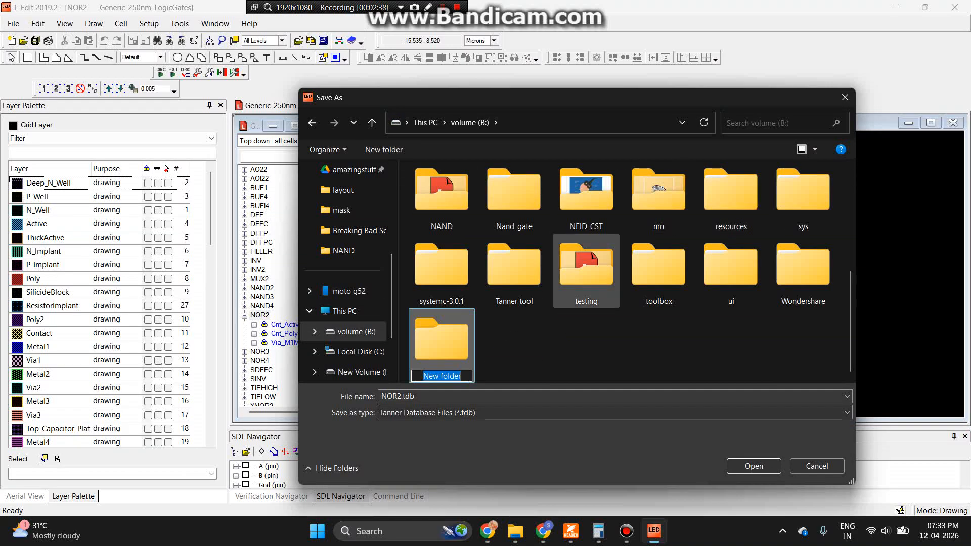
key("BackSpace")
type("NOR_gate")
key("Return")
key("Return")
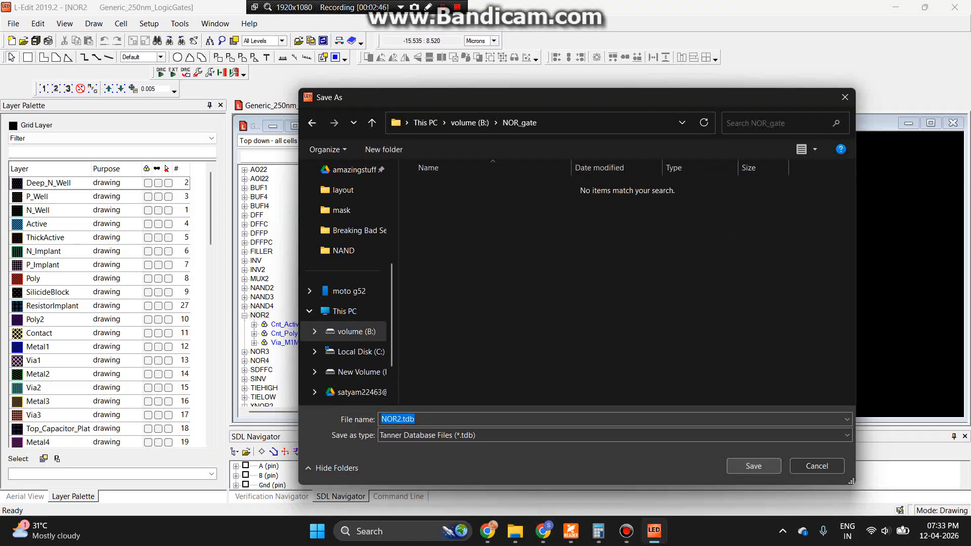
Save the cell as NOR2.tdb in the NOR_gate folder and dismiss the message.
key("Return")
key("Tab")
key("Return")
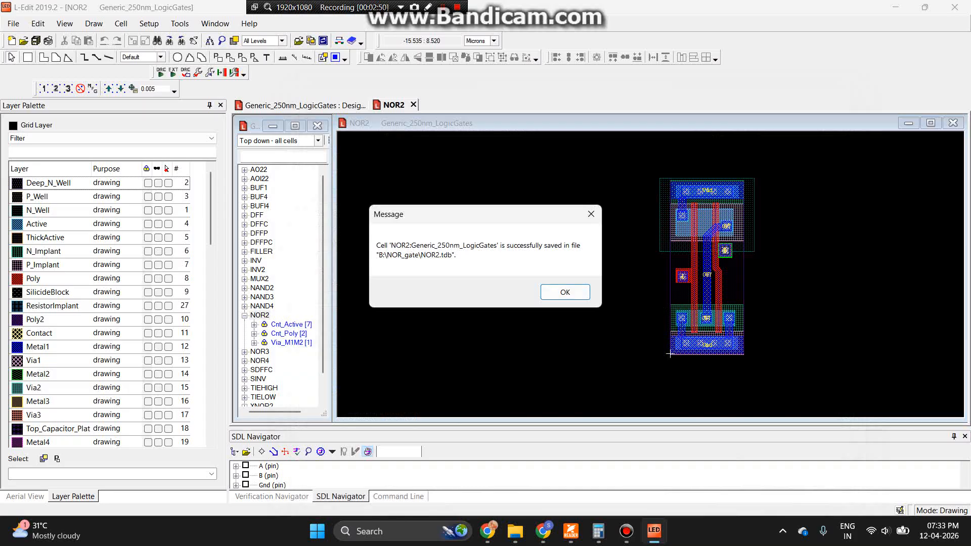
key("Return")
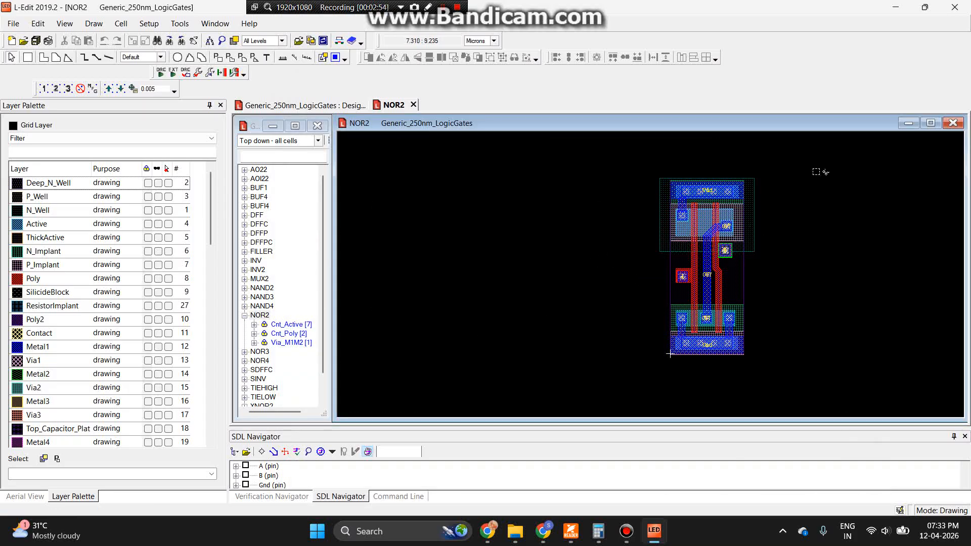
Close L-Edit and open the NOR_gate folder on volume (B:) in File Explorer.
left_click(954, 123)
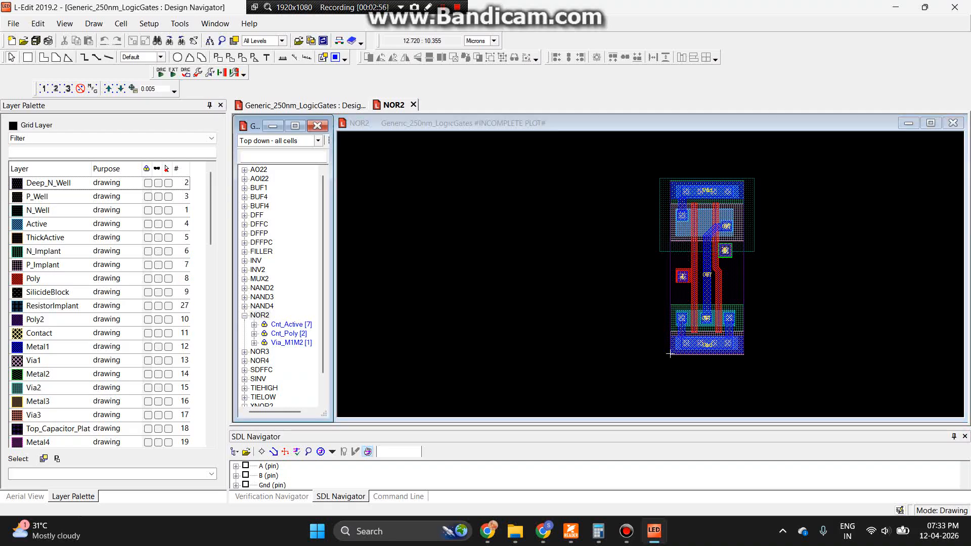
left_click(955, 7)
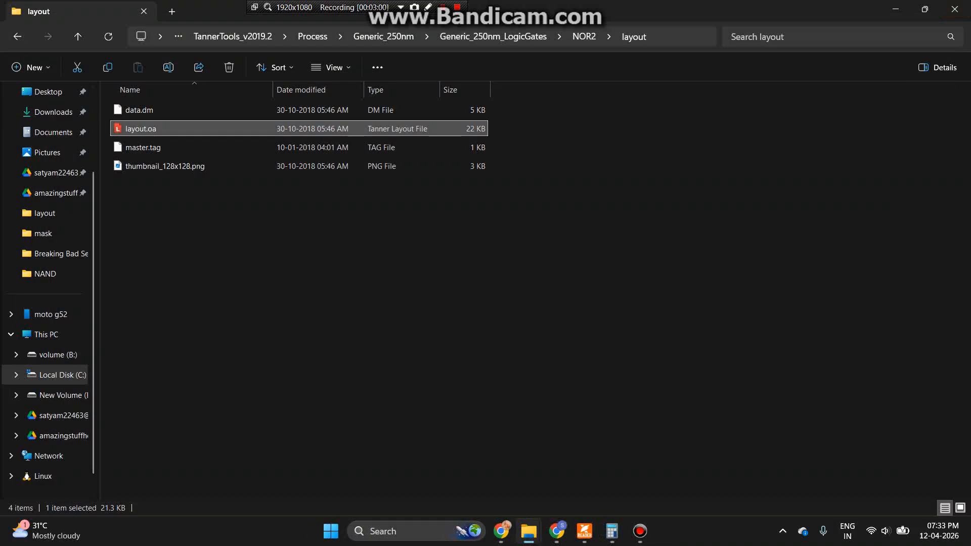
left_click(17, 37)
left_click(17, 36)
left_click(46, 335)
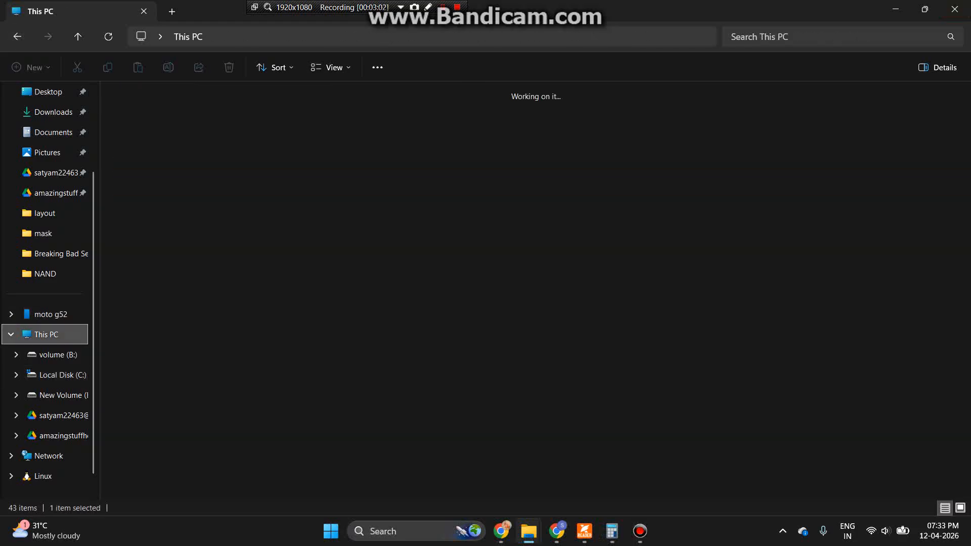
left_click(58, 355)
scroll(511, 246, "down", 4)
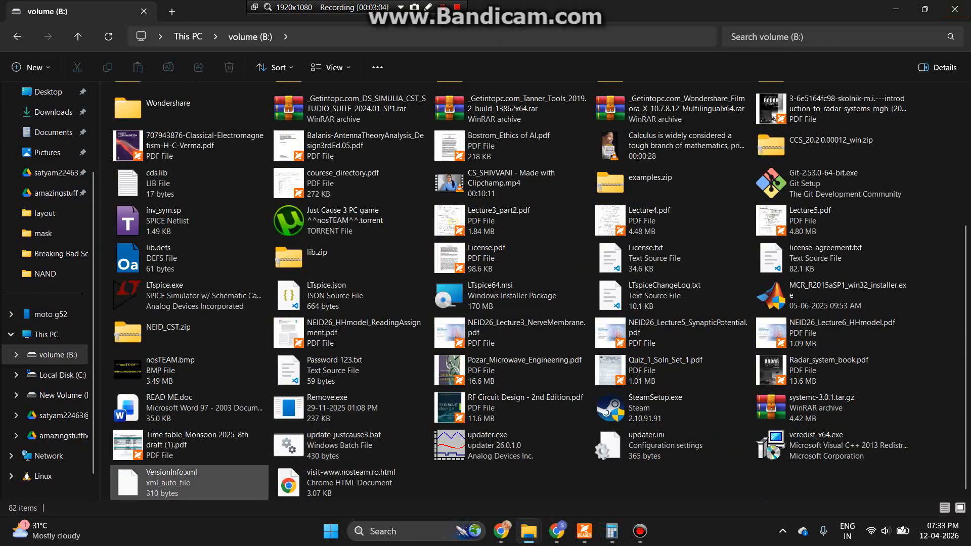
scroll(511, 332, "up", 4)
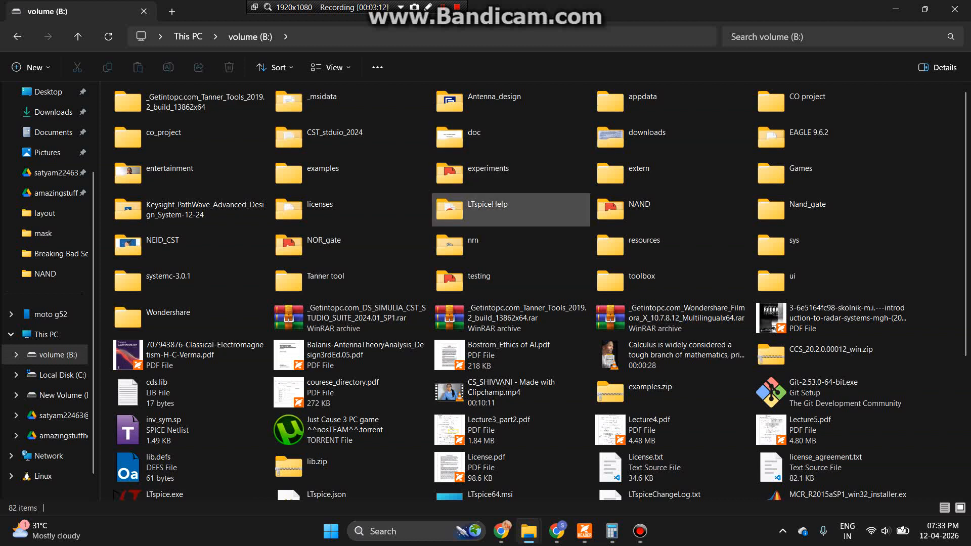
double_click(324, 243)
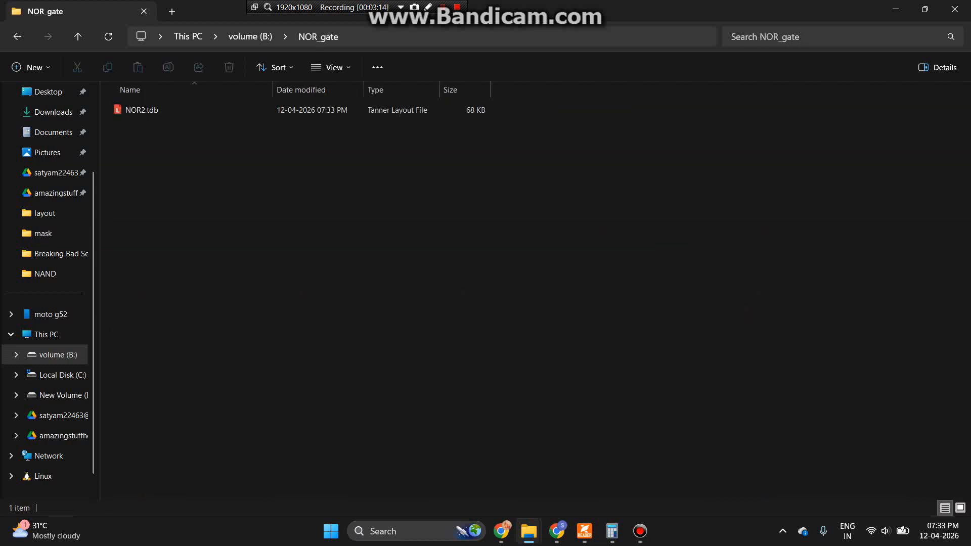
Open NOR2.tdb in L-Edit, show its Design Navigator and open the NOR2 cell layout.
left_click(203, 110)
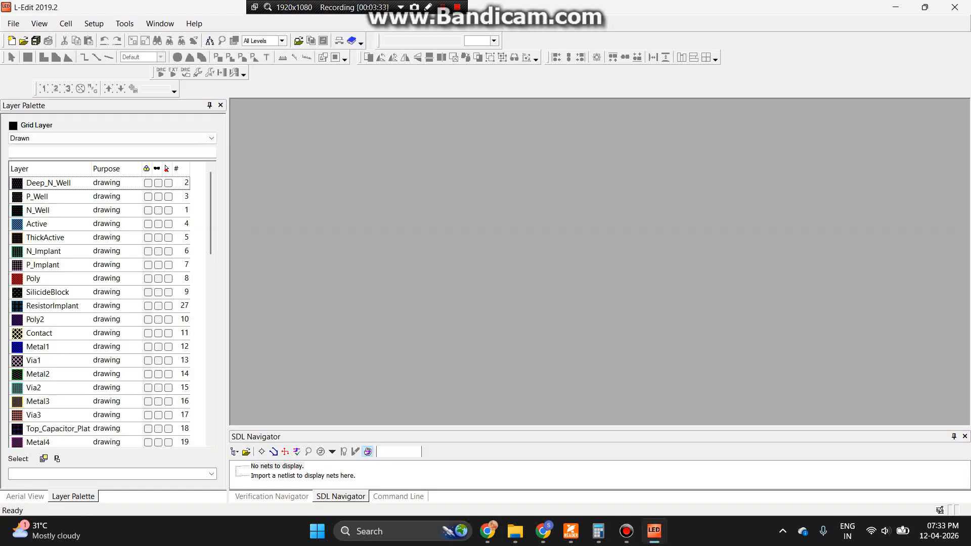
left_click(13, 23)
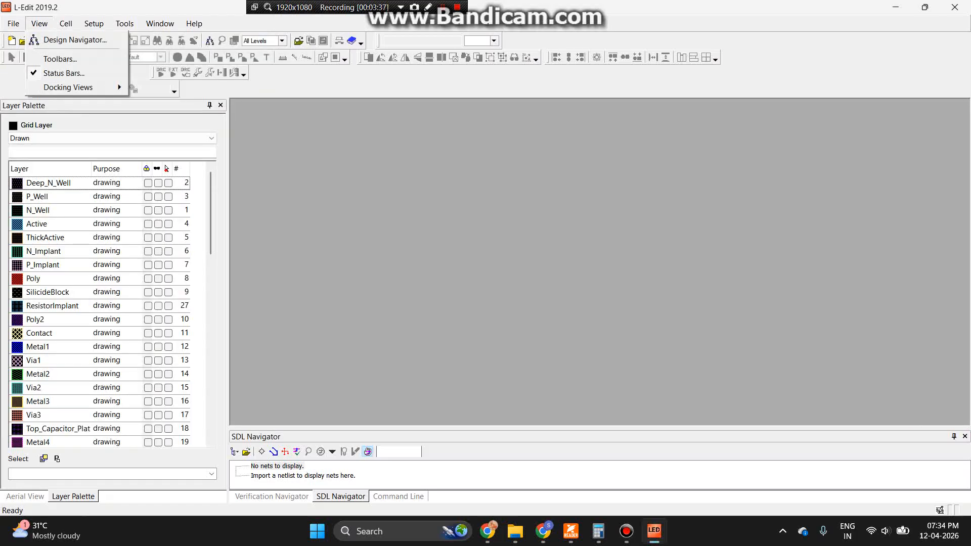
mouse_move(39, 23)
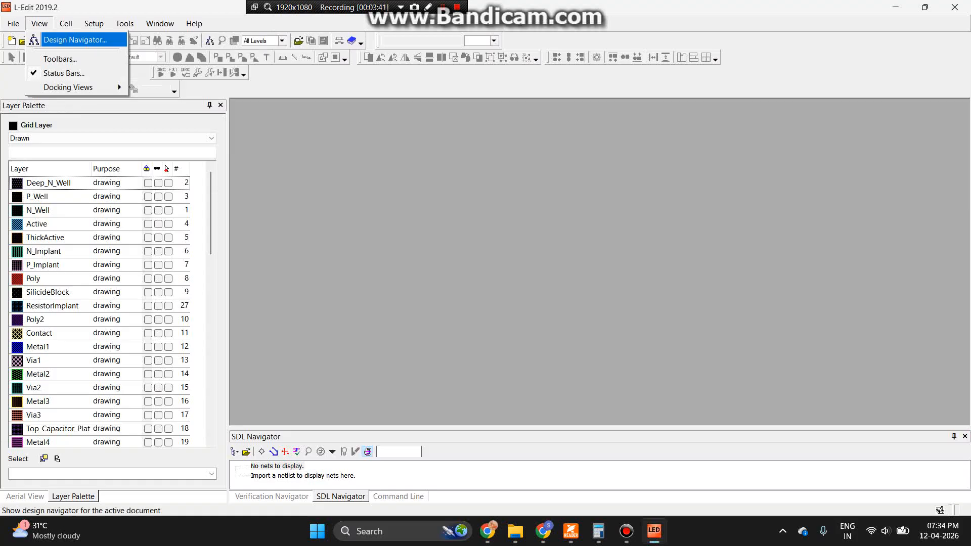
key("Escape")
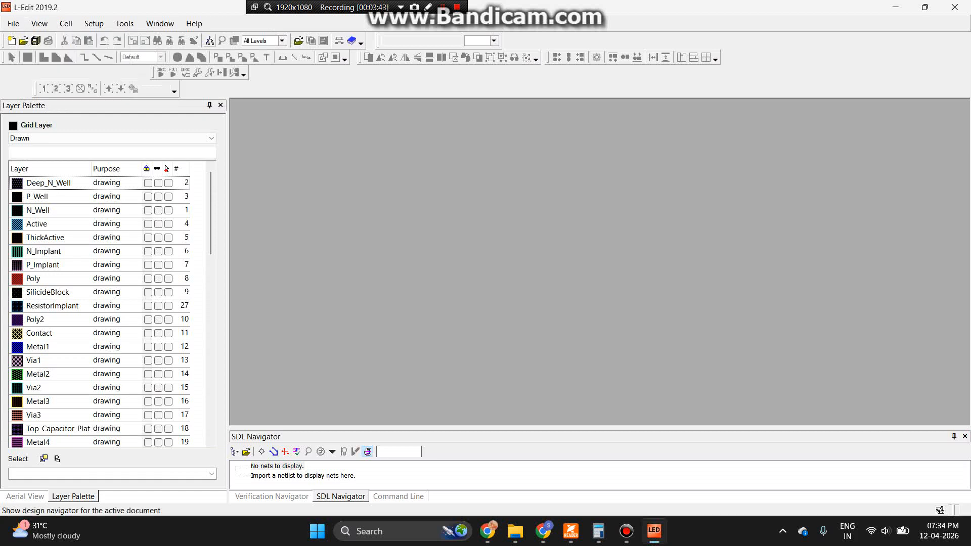
left_click(209, 41)
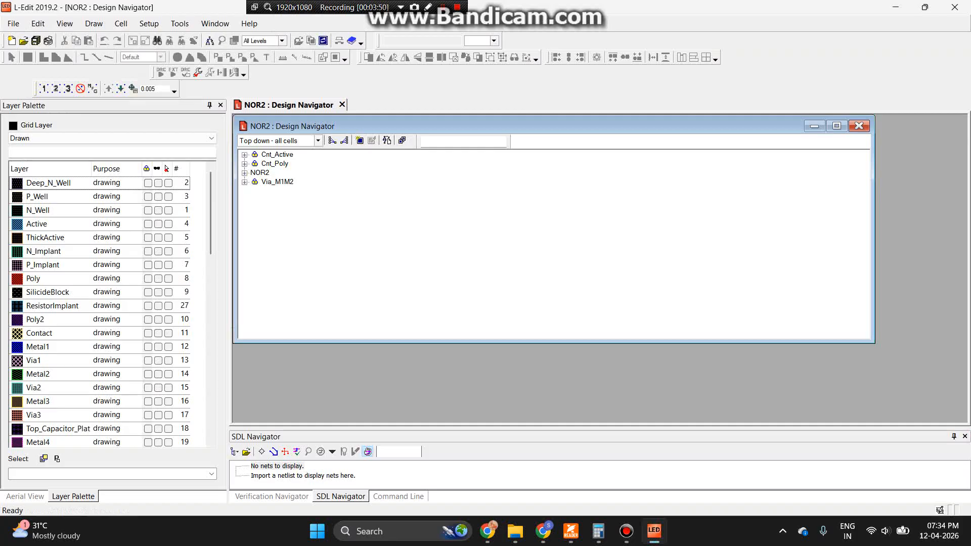
left_click(245, 173)
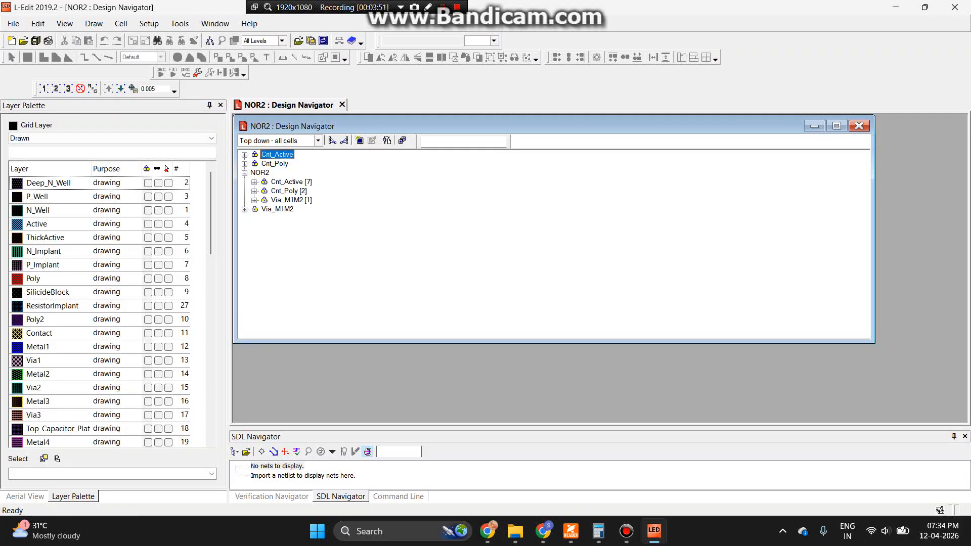
double_click(258, 173)
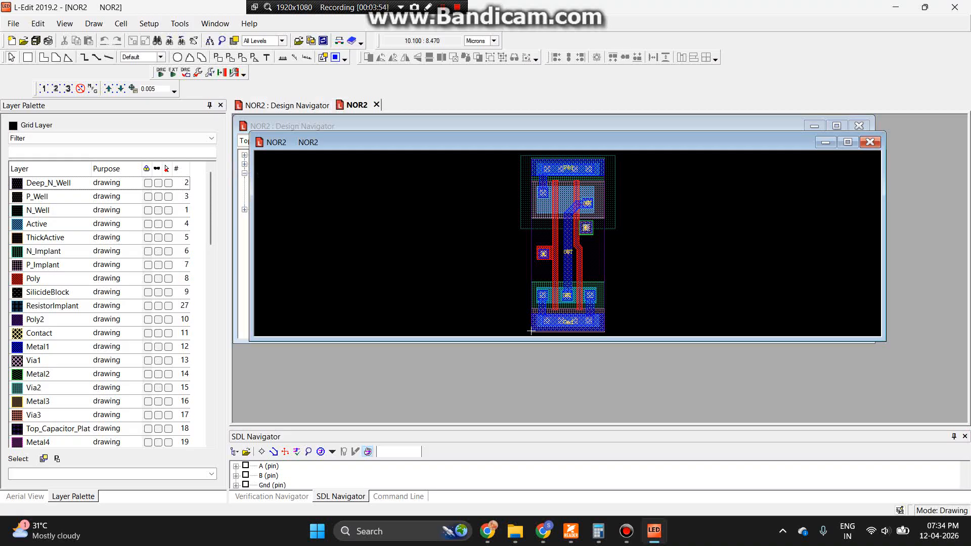
Narrow and lengthen the Design Navigator window, and move and enlarge the NOR2 layout window beside it.
left_click_drag(349, 142, 444, 239)
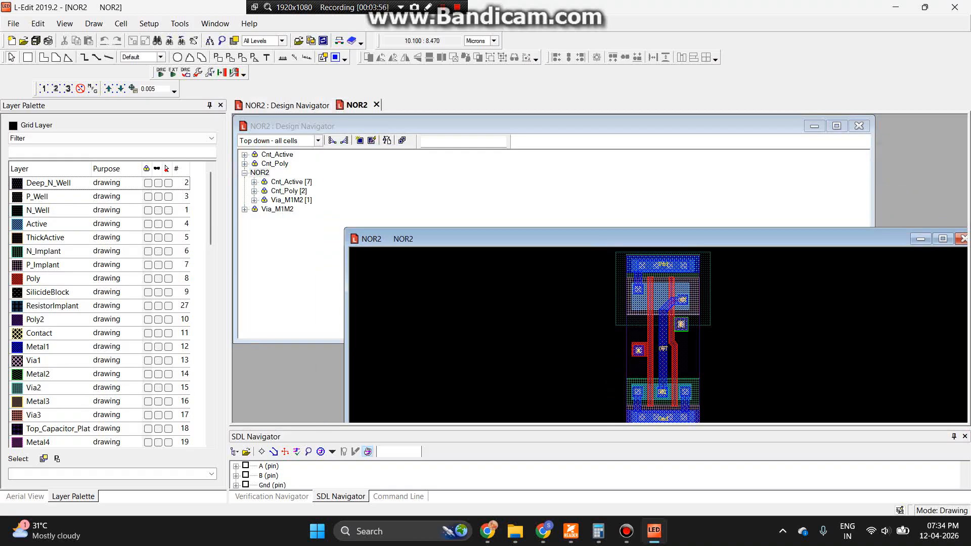
left_click_drag(875, 176, 340, 176)
left_click_drag(339, 344, 339, 422)
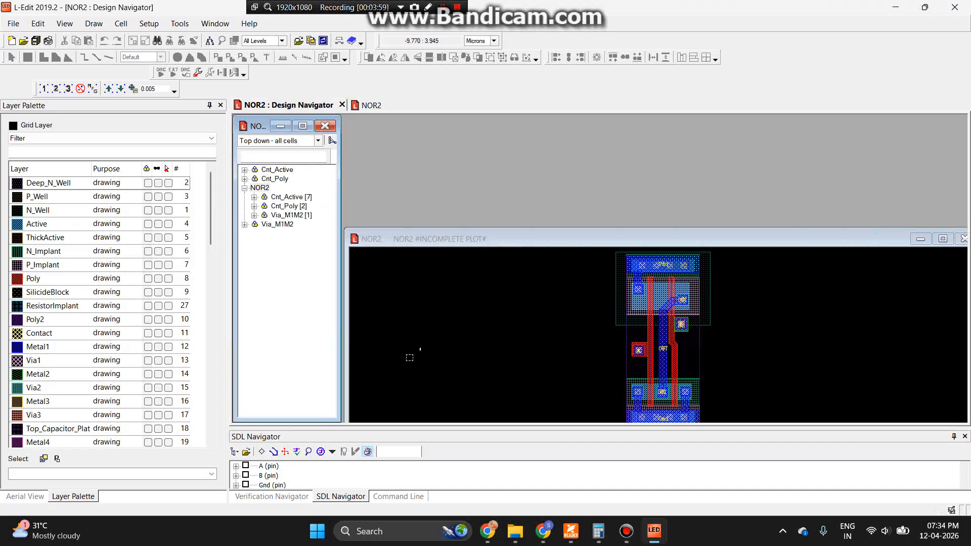
left_click_drag(626, 239, 624, 127)
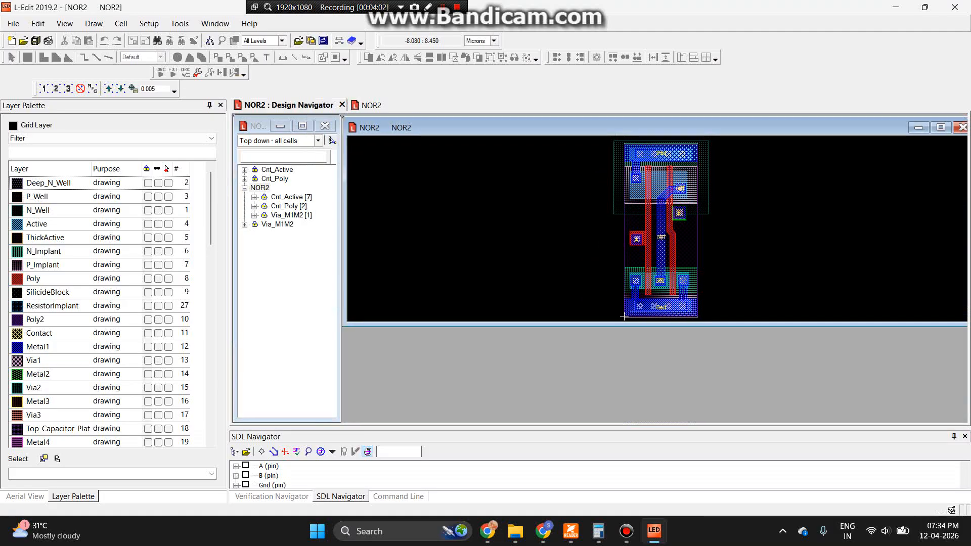
left_click_drag(627, 322, 626, 419)
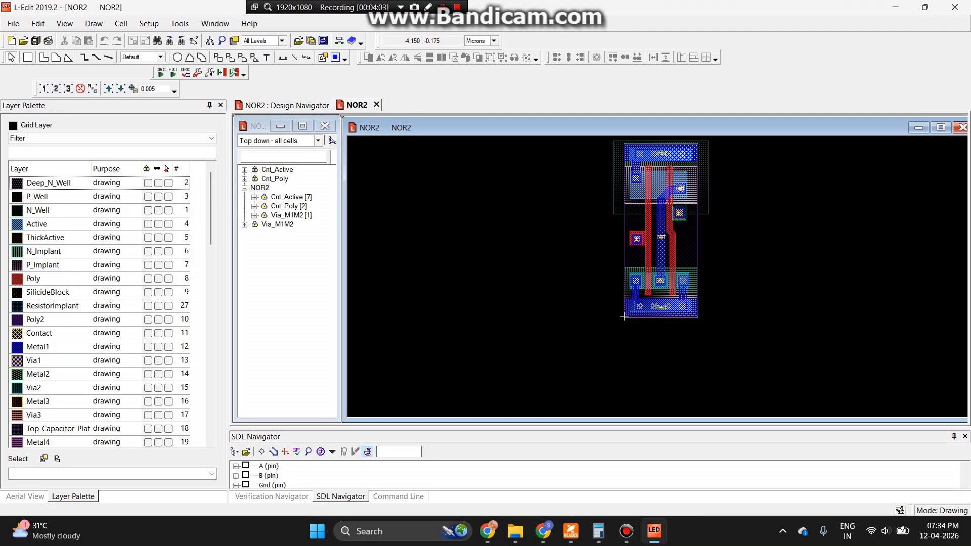
scroll(649, 230, "up", 1)
scroll(654, 224, "down", 1)
scroll(654, 225, "up", 2, "ctrl")
scroll(654, 225, "down", 2, "ctrl")
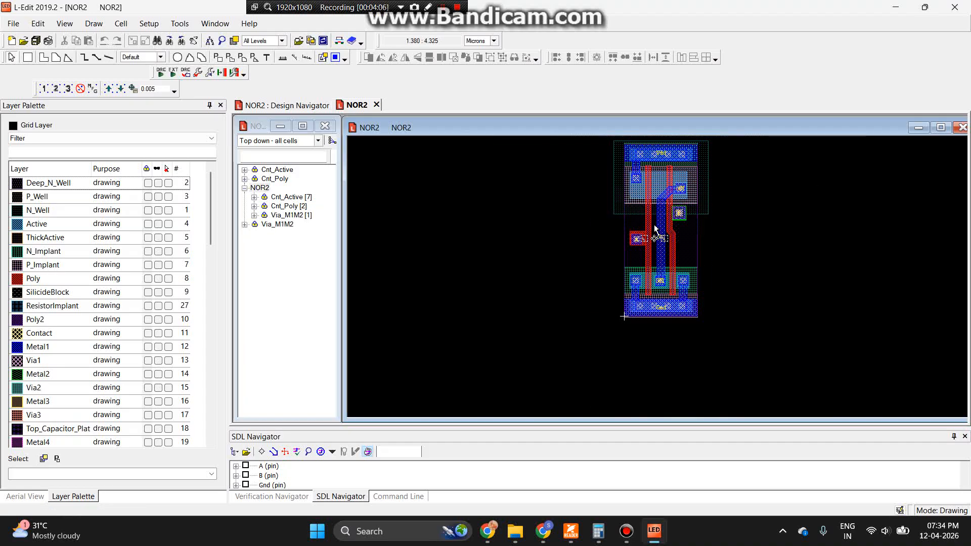
scroll(637, 208, "up", 1)
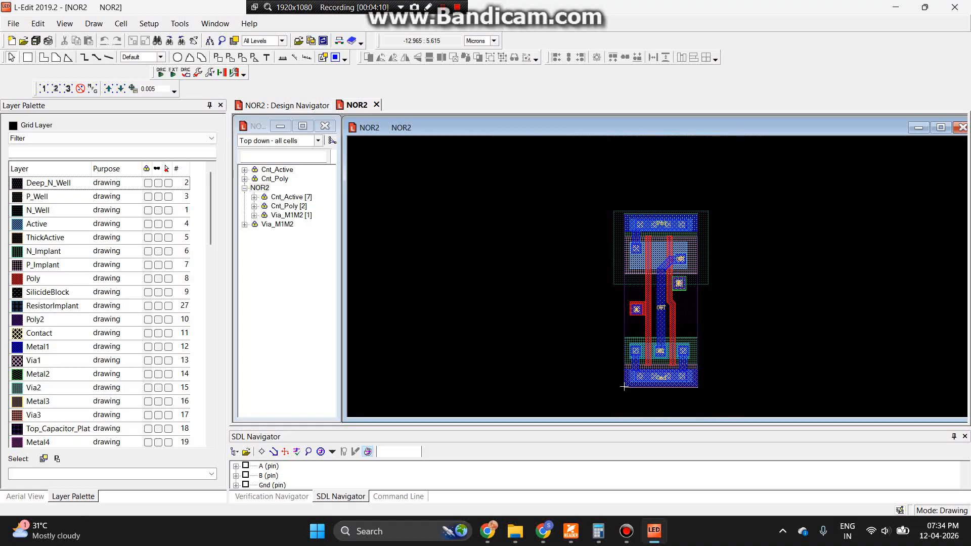
Flatten the NOR2 cell from the Design Navigator and make its layout window active.
right_click(260, 188)
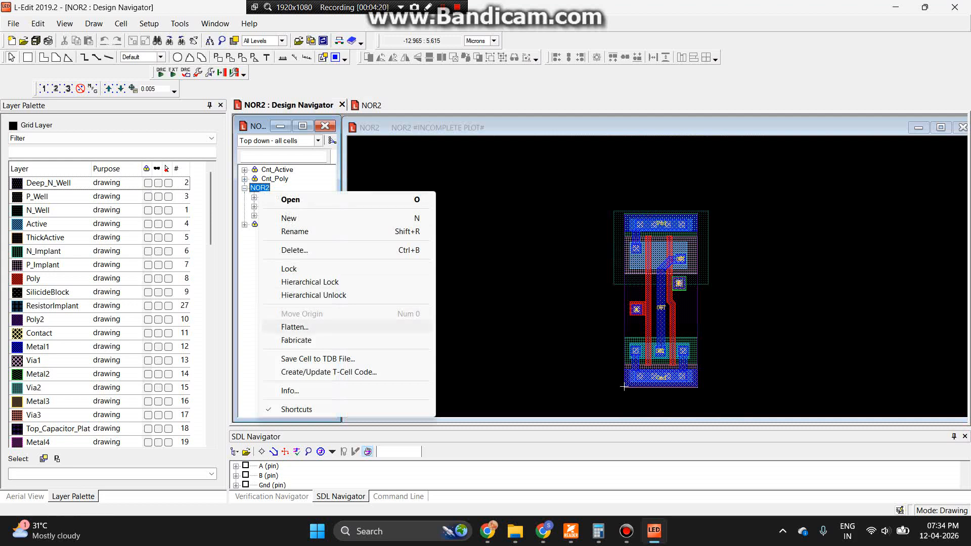
left_click(295, 327)
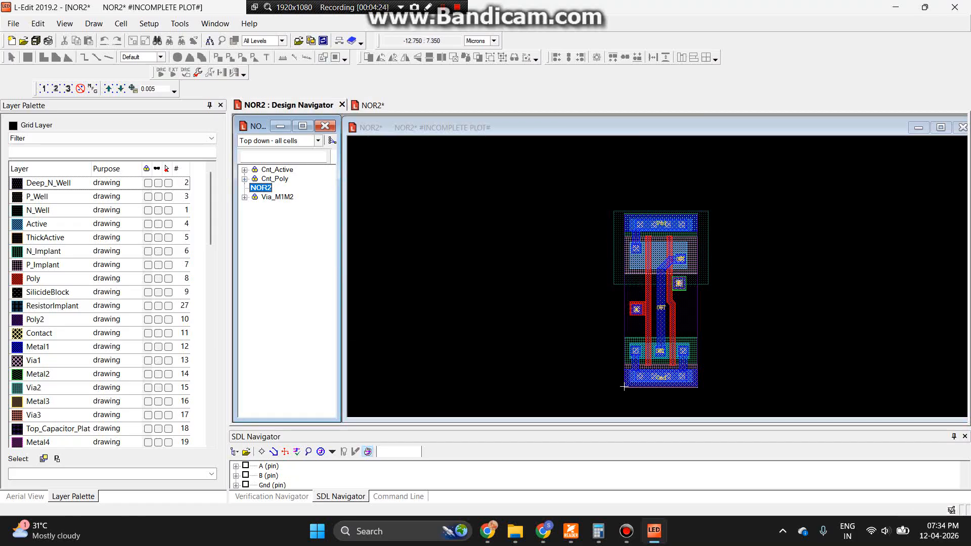
left_click(470, 262)
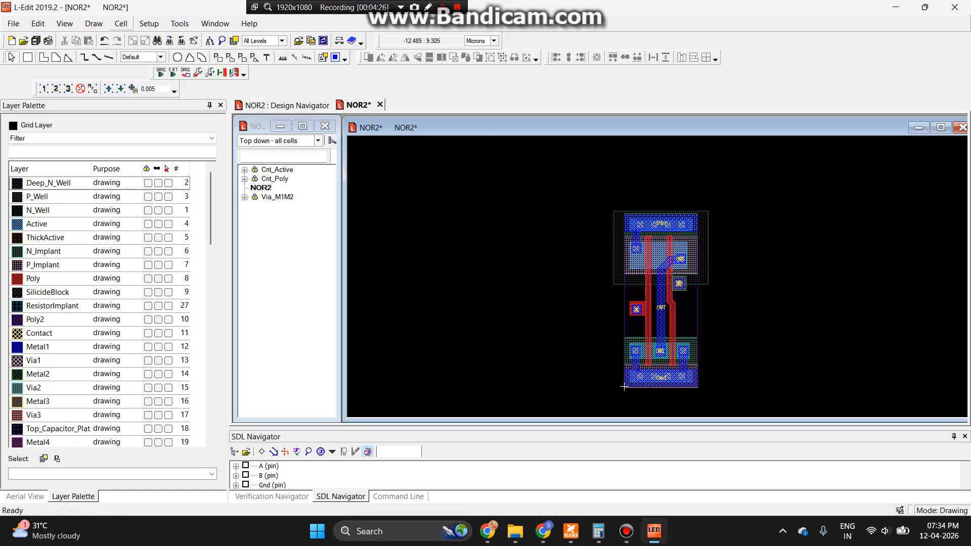
Generate the NH_Poly_Interconnect and NH_Via3_NoCap layers for NOR2 with the Standard-Derived Layers command set.
left_click(180, 24)
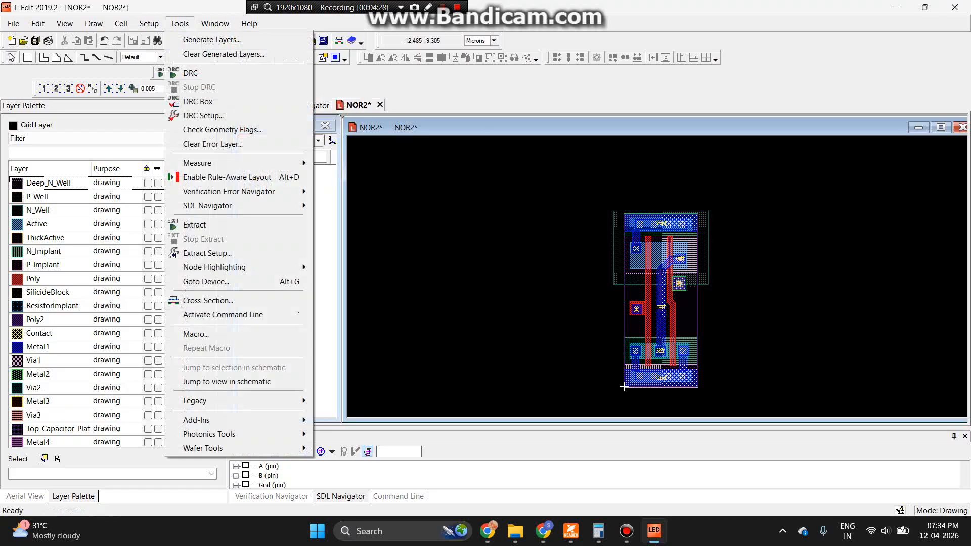
left_click(211, 39)
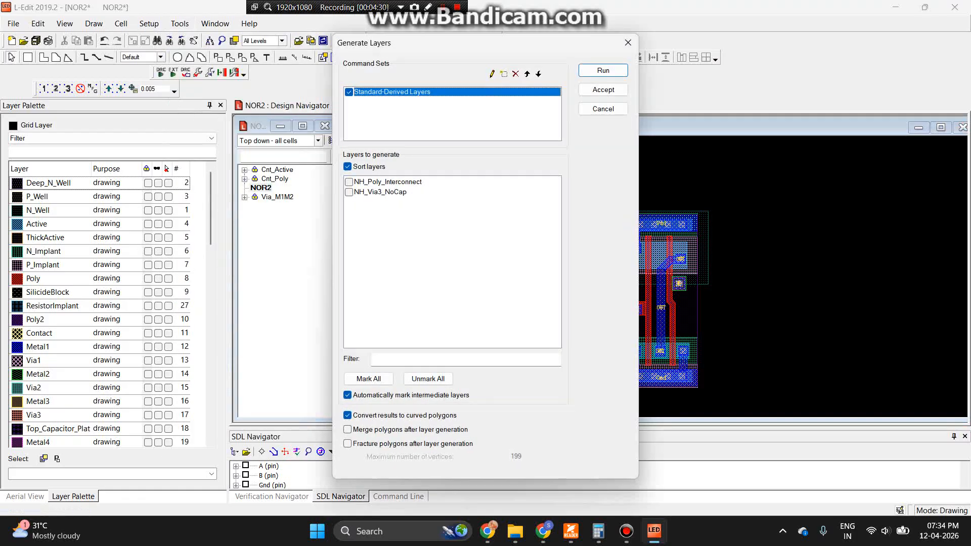
left_click(349, 182)
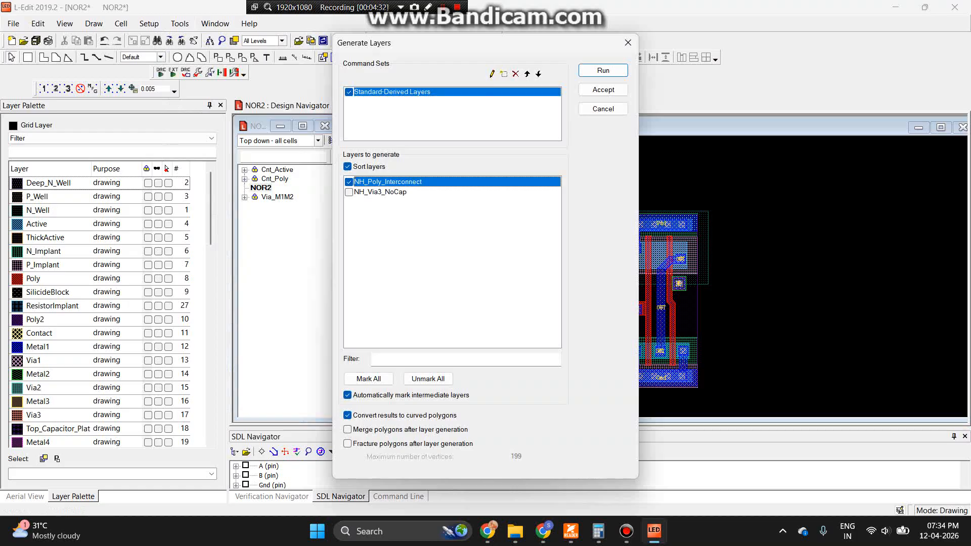
left_click(349, 193)
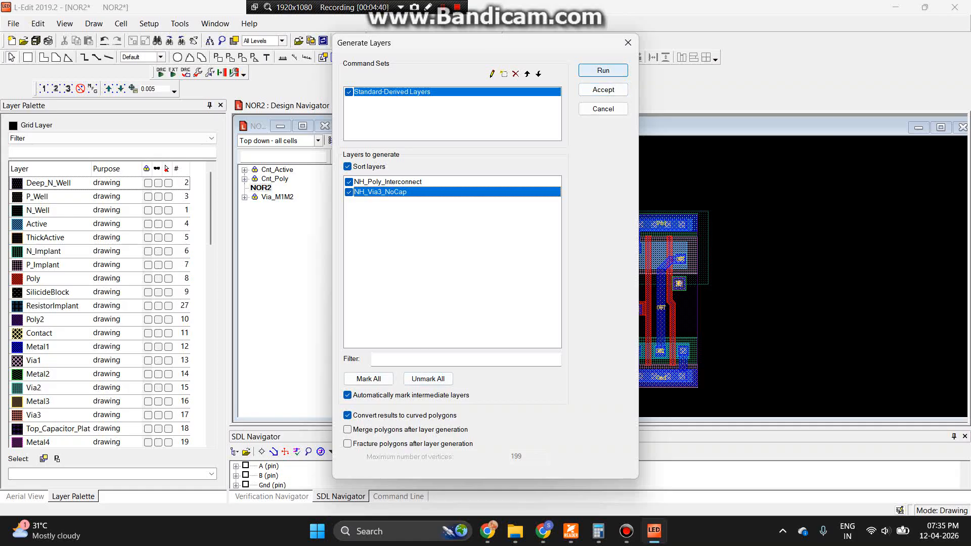
left_click(604, 70)
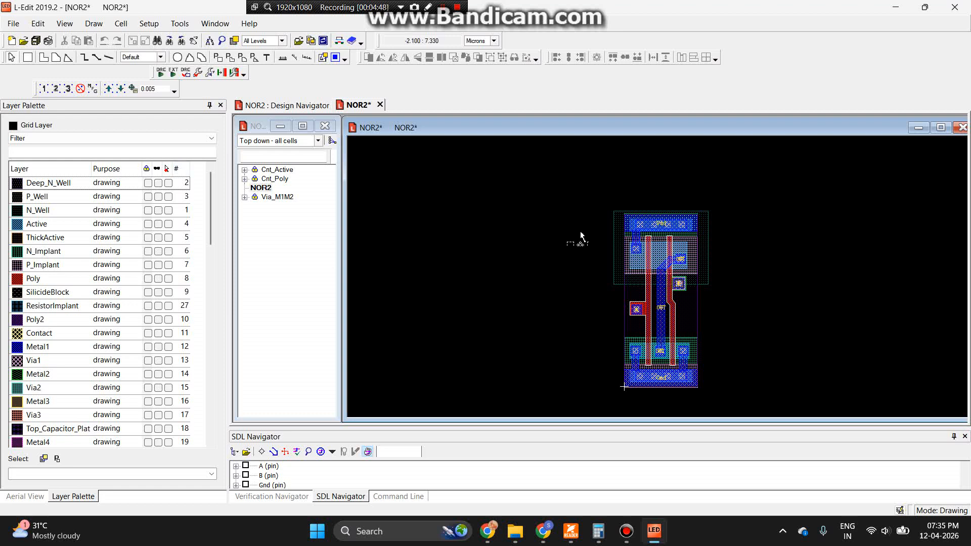
left_click(612, 277)
Restrict the layer palette to the layers in use in the cell and its hierarchy.
left_click(112, 138)
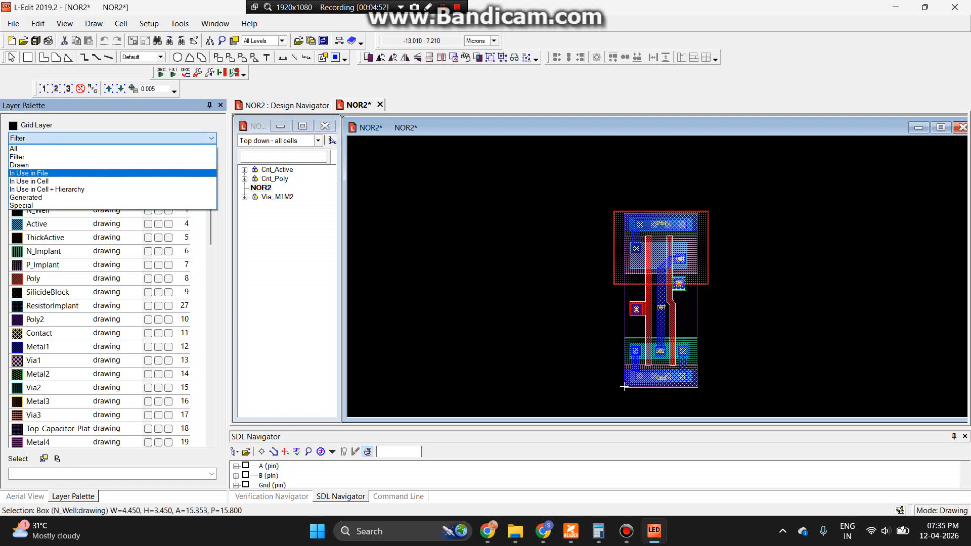
left_click(112, 138)
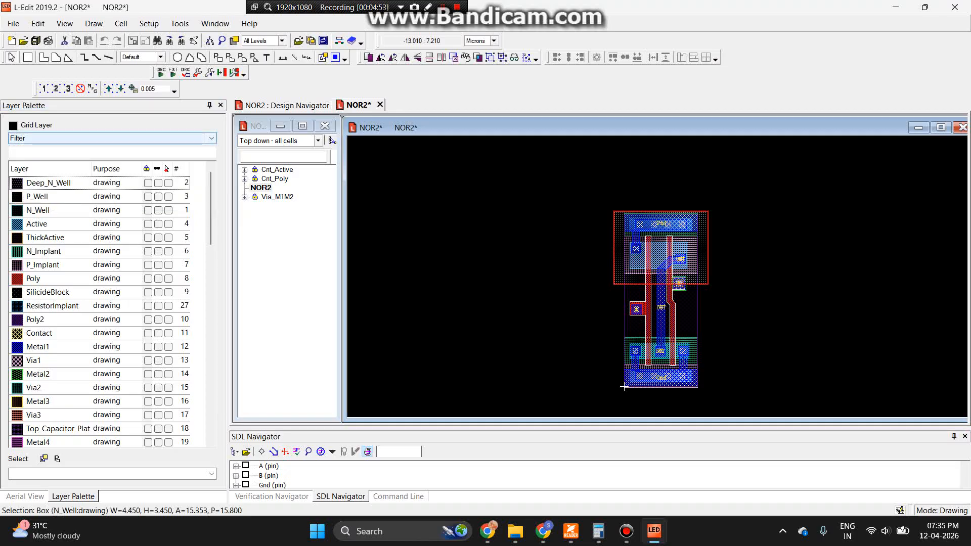
left_click(112, 138)
key("Down")
key("Down")
key("Down")
key("Down")
key("Down")
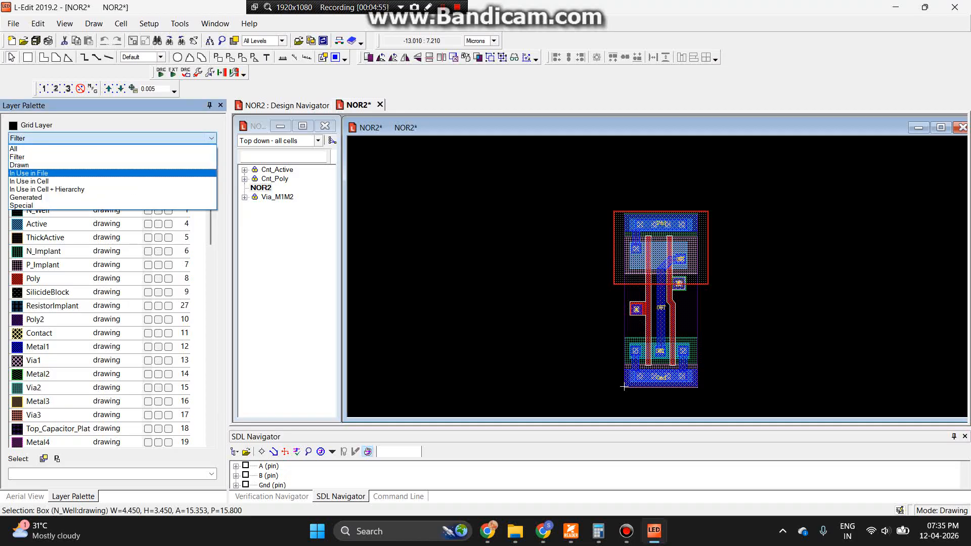
key("Return")
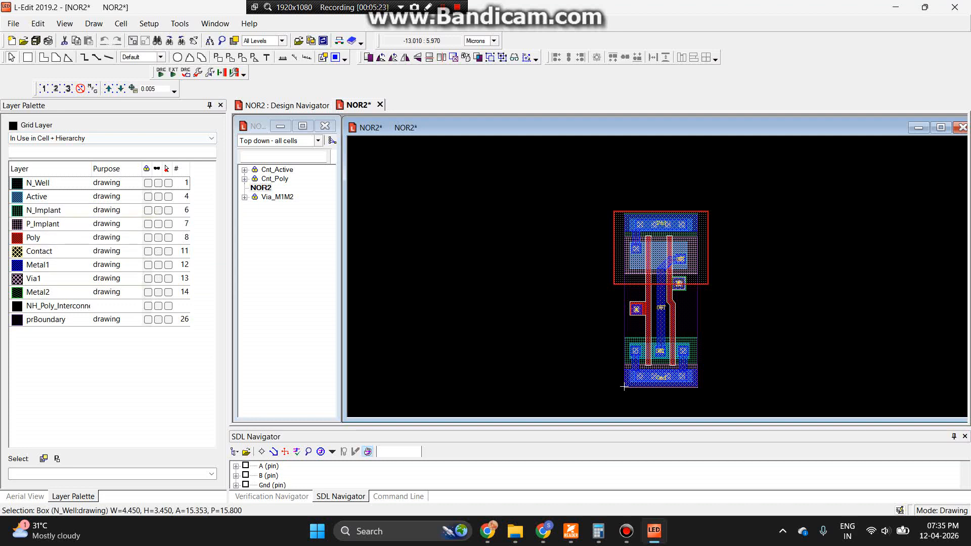
Hide all listed layers of the NOR2 layout from N_Well to prBoundary, leaving only Poly visible.
left_click(158, 183)
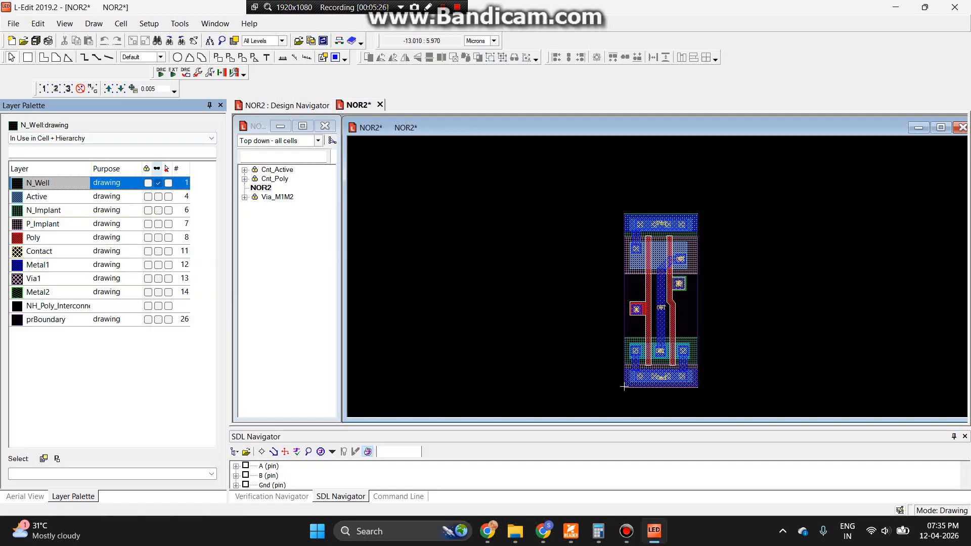
left_click(158, 197)
left_click(158, 210)
left_click(158, 224)
left_click(158, 238)
left_click(158, 251)
left_click(158, 265)
left_click(159, 278)
left_click(158, 292)
left_click(158, 306)
left_click(158, 320)
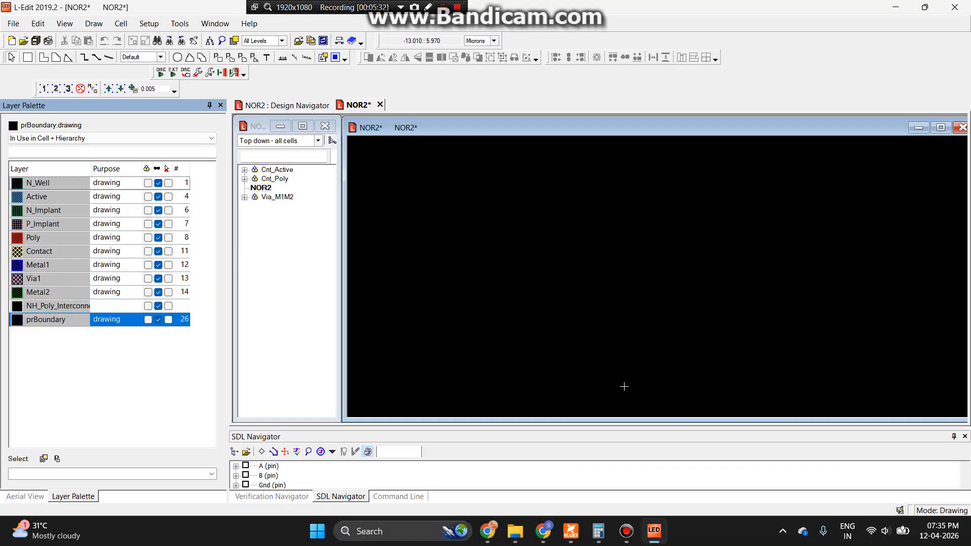
left_click(158, 238)
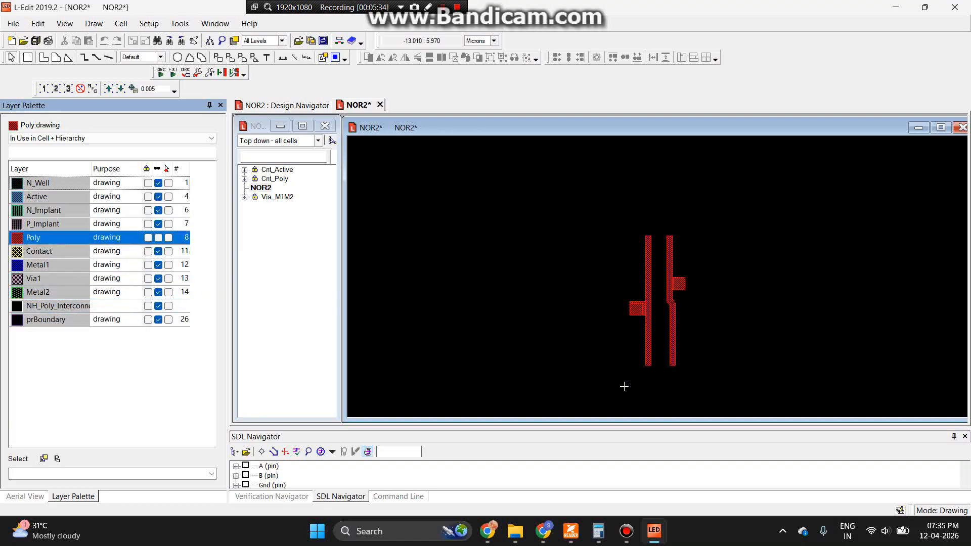
left_click(158, 320)
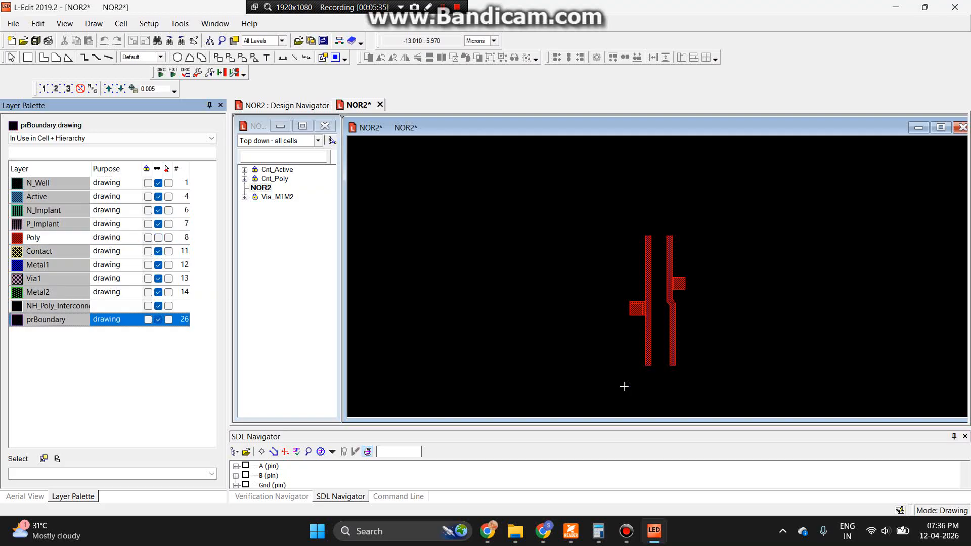
left_click(158, 320)
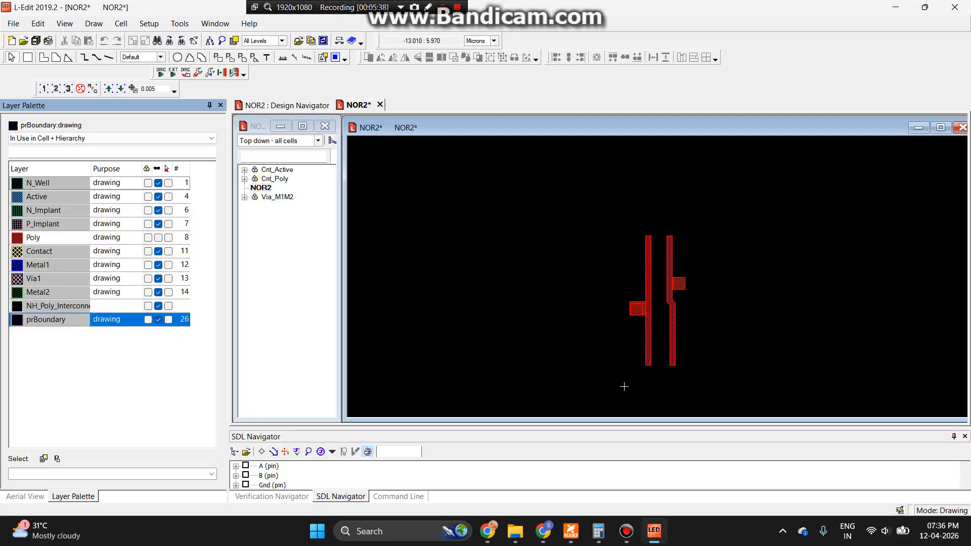
Restore the visibility of all layers listed for the NOR2 cell.
left_click(159, 183)
left_click(158, 197)
left_click(158, 210)
left_click(159, 238)
left_click(159, 225)
left_click(158, 251)
left_click(158, 252)
left_click(159, 265)
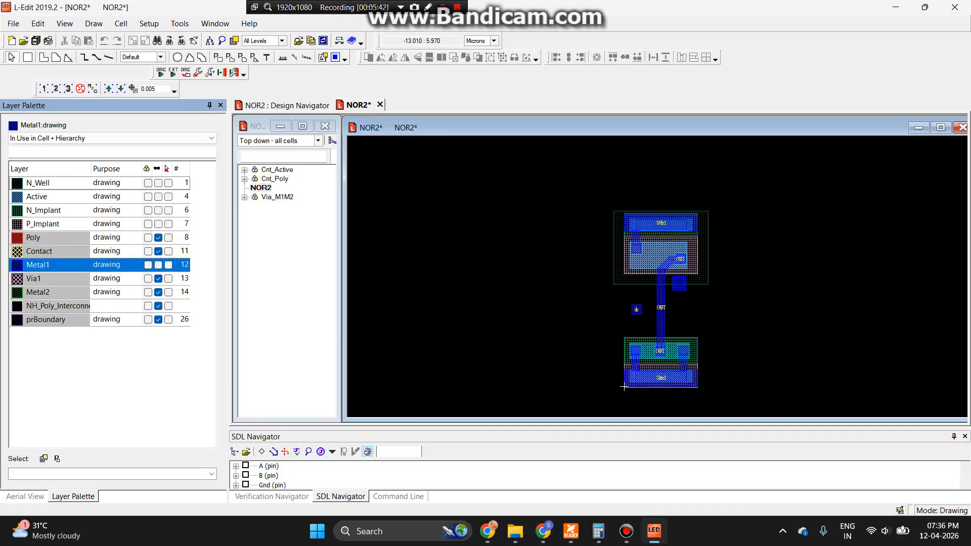
left_click(159, 279)
left_click(158, 293)
left_click(159, 306)
left_click(159, 319)
left_click(159, 238)
left_click(159, 238)
left_click(159, 252)
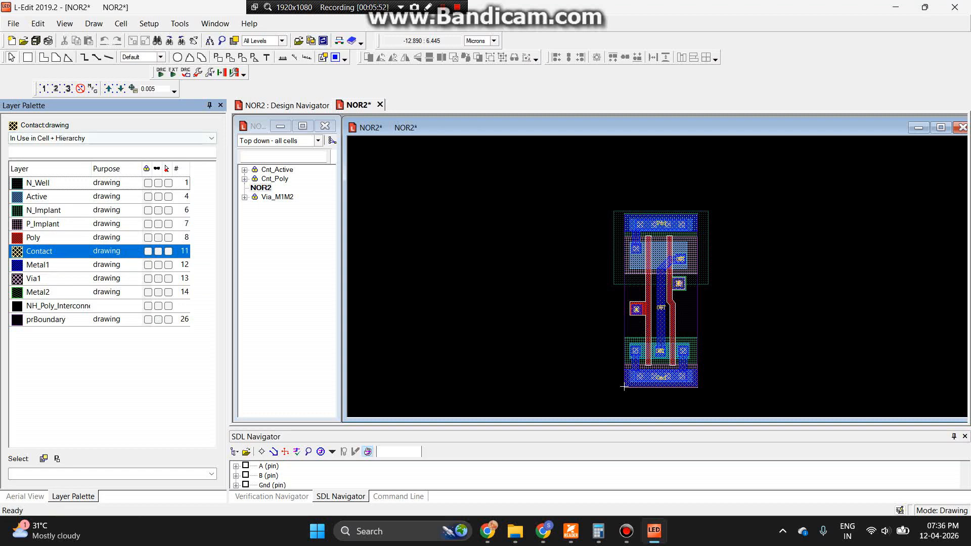
List all layers in the palette and try to draw on the NotExists layer over the NOR2 layout.
left_click(112, 138)
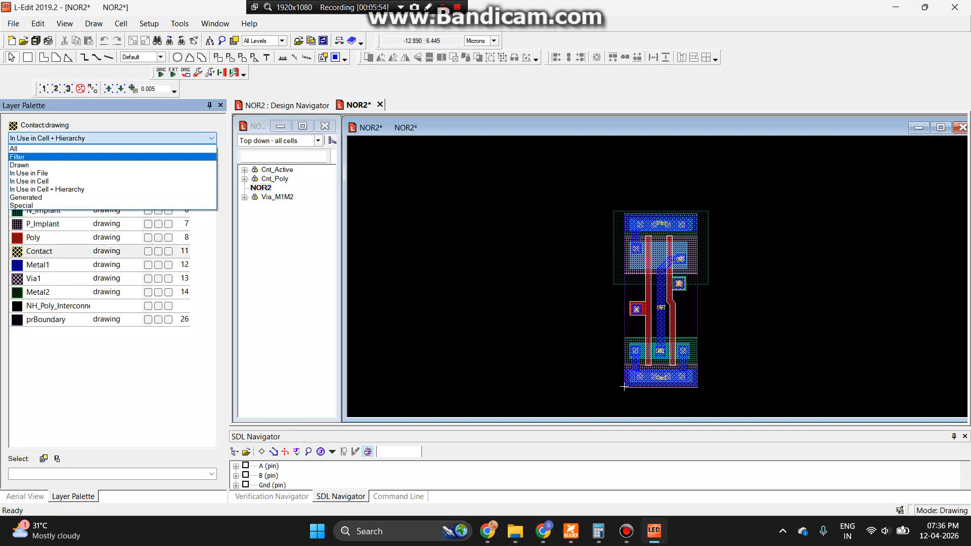
left_click(80, 149)
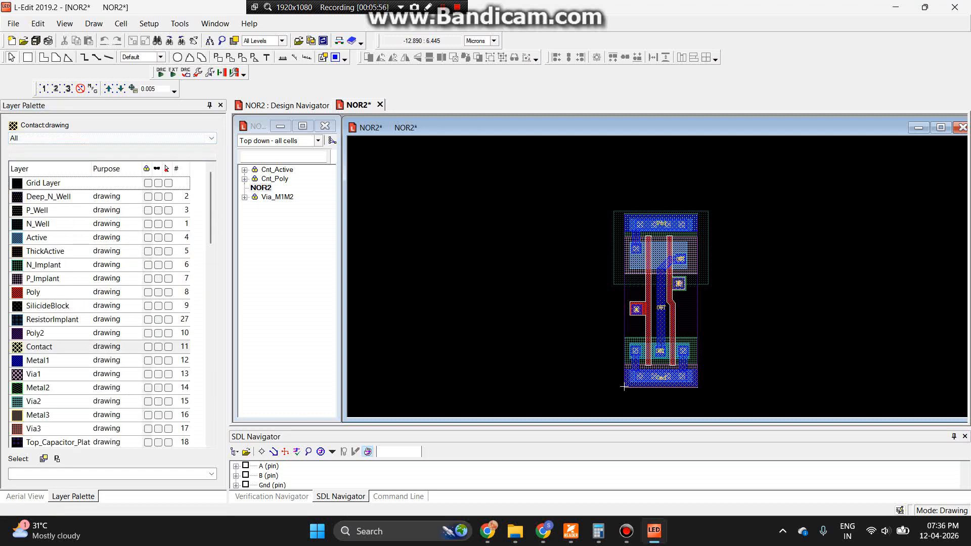
scroll(102, 304, "down", 15)
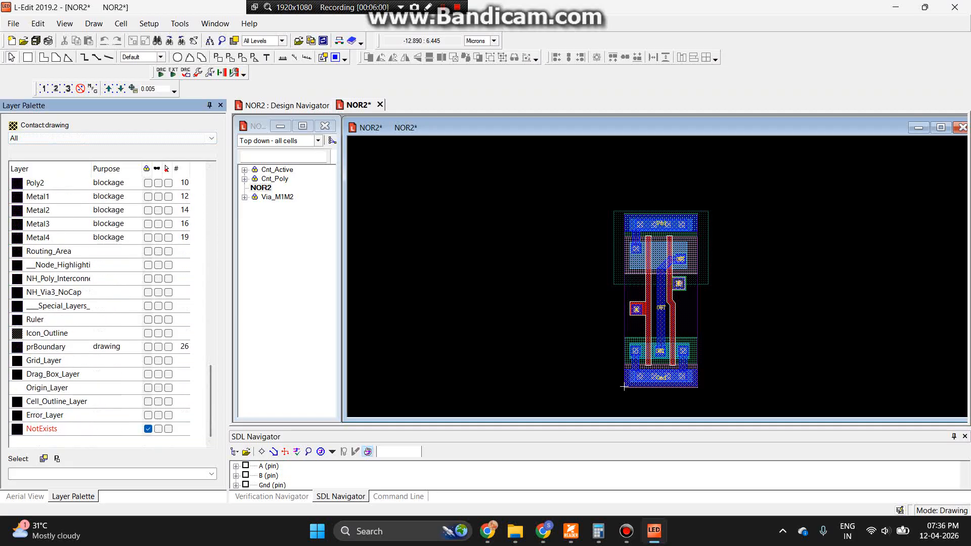
left_click(55, 429)
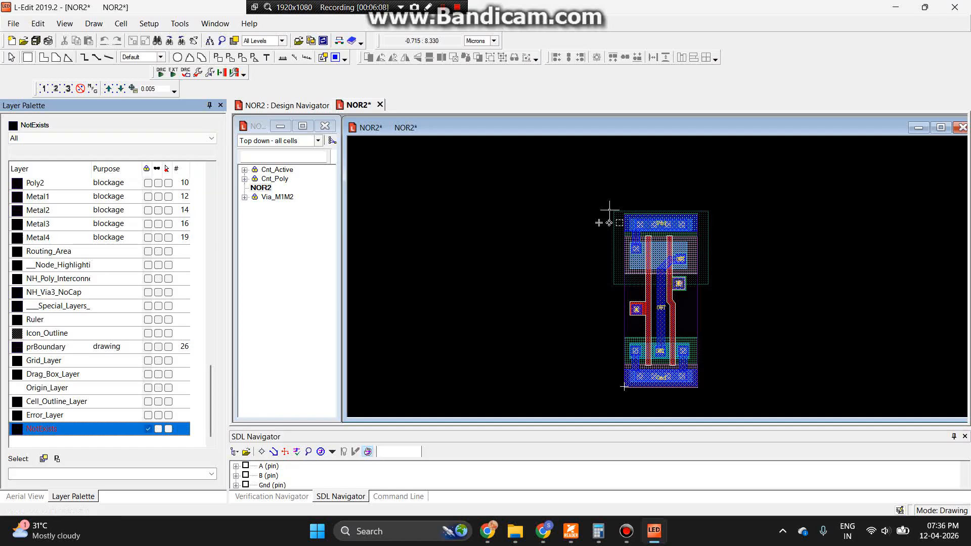
left_click(654, 262)
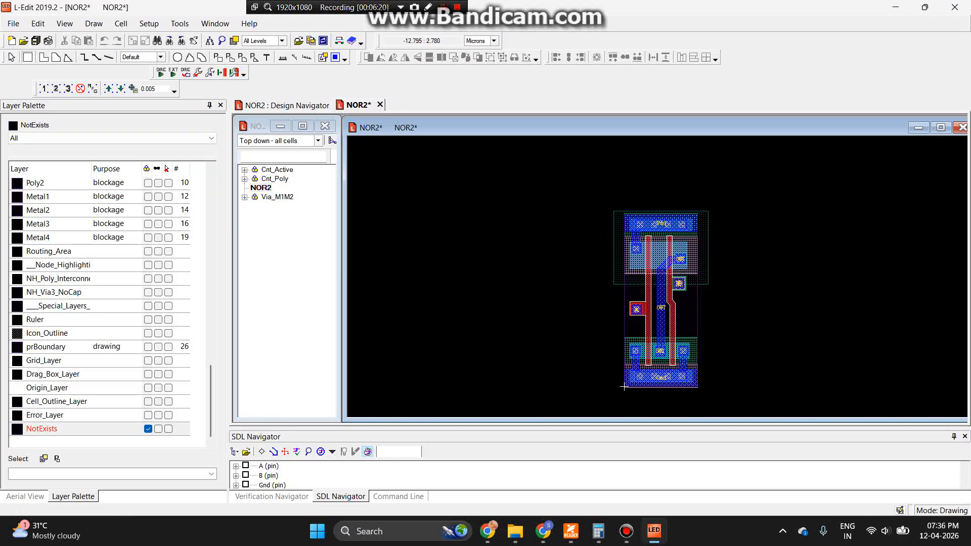
Restrict the layer palette to the layers in use in the file.
scroll(101, 303, "up", 10)
left_click(111, 138)
key("Down")
key("Down")
key("Down")
key("Return")
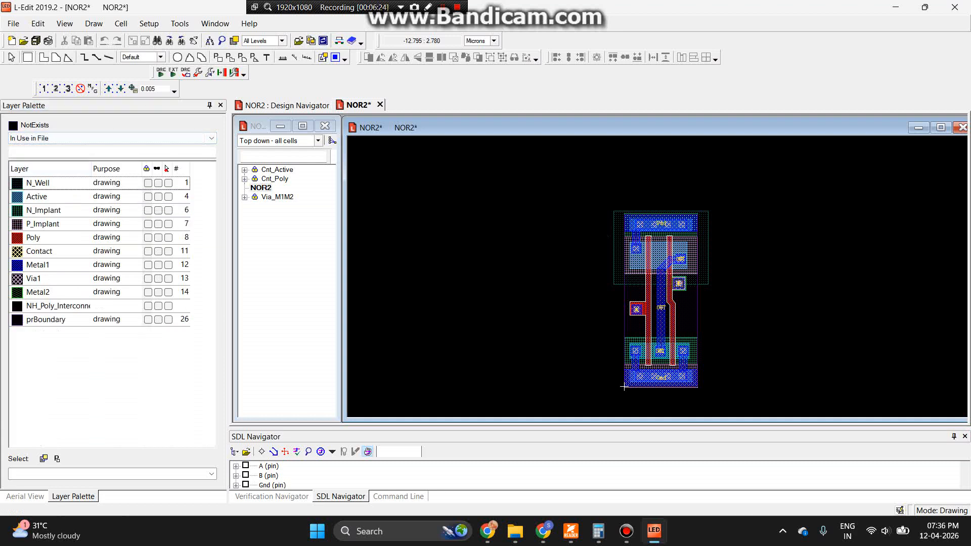
Switch the layer palette to the Filter view with an empty filter.
left_click(71, 138)
key("Up")
key("Up")
key("Up")
key("Return")
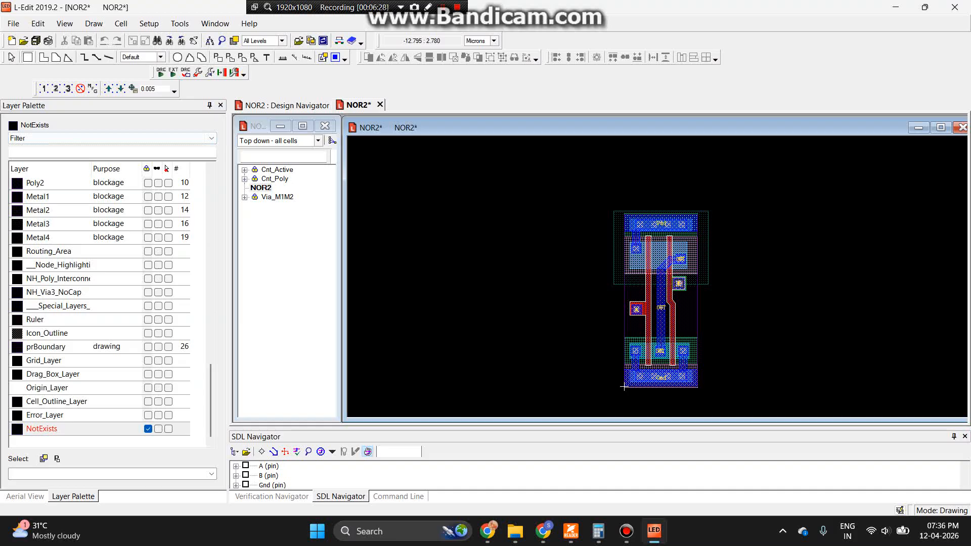
Move the NotExists layer directly above Ruler, unlock it and make it the current drawing layer.
left_click(42, 429)
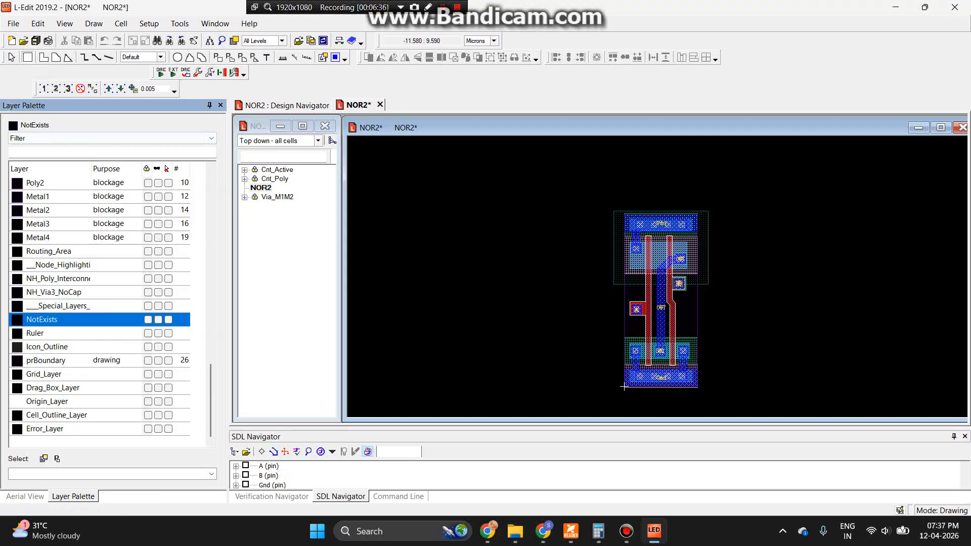
left_click(610, 205)
left_click(611, 207)
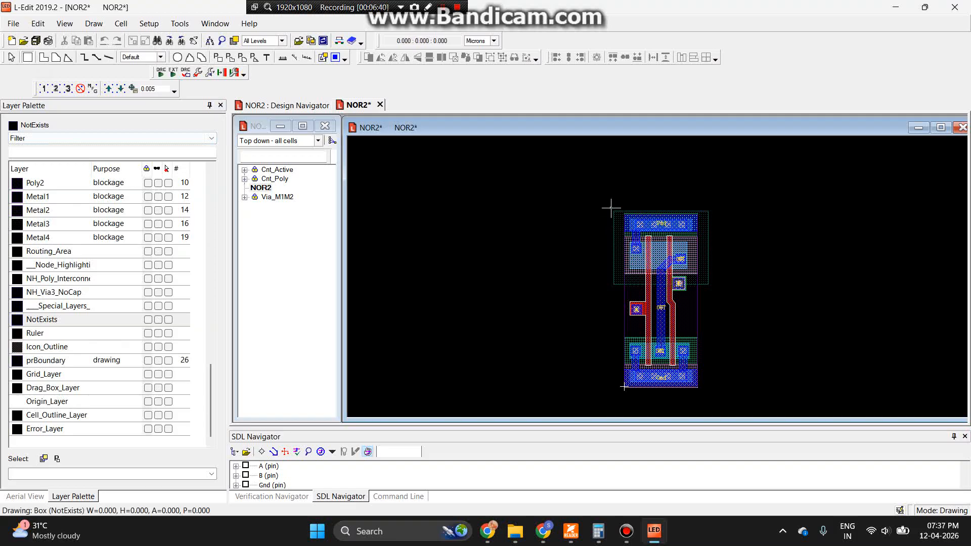
left_click(49, 320)
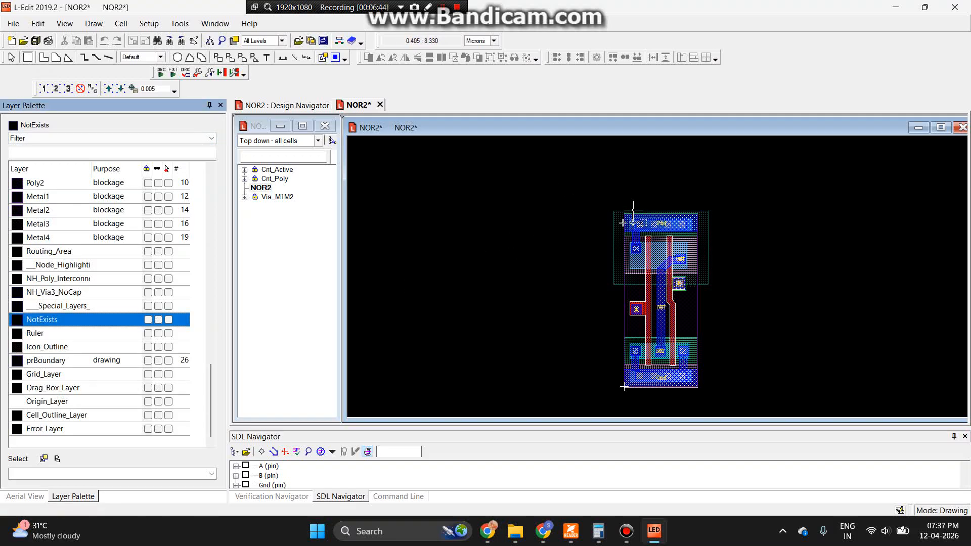
left_click(612, 200)
left_click_drag(612, 200, 722, 344)
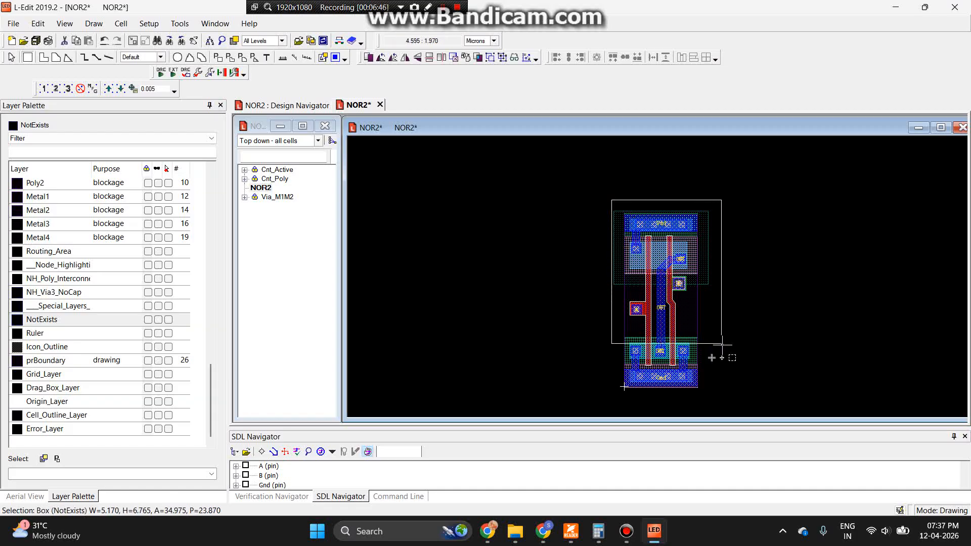
key("Delete")
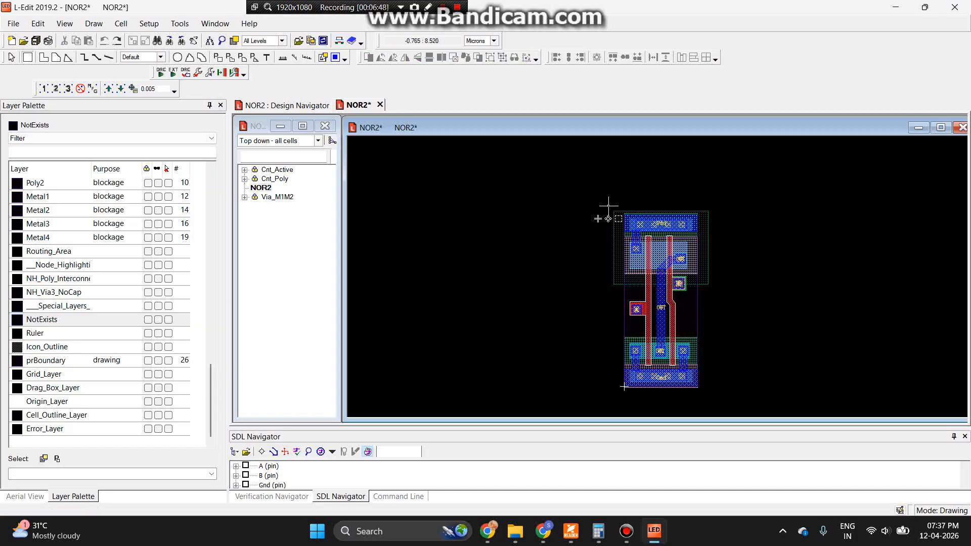
Draw a box on the NotExists layer about 4.84 by 8.60 microns, enclosing the whole NOR2 layout including its N-well.
left_click_drag(610, 208, 633, 230)
mouse_move(694, 279)
left_mouse_down()
mouse_move(713, 336)
mouse_move(713, 392)
left_mouse_up()
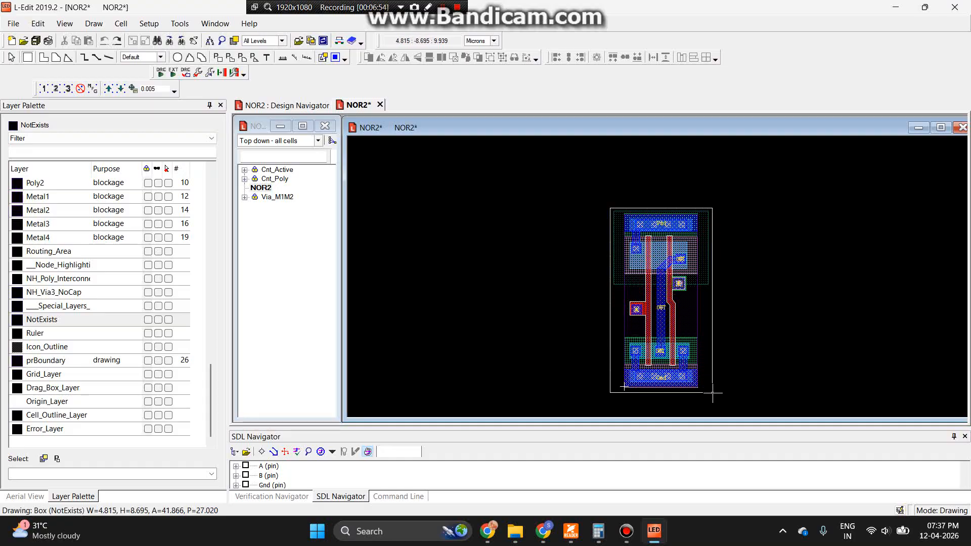
left_click_drag(713, 392, 714, 390)
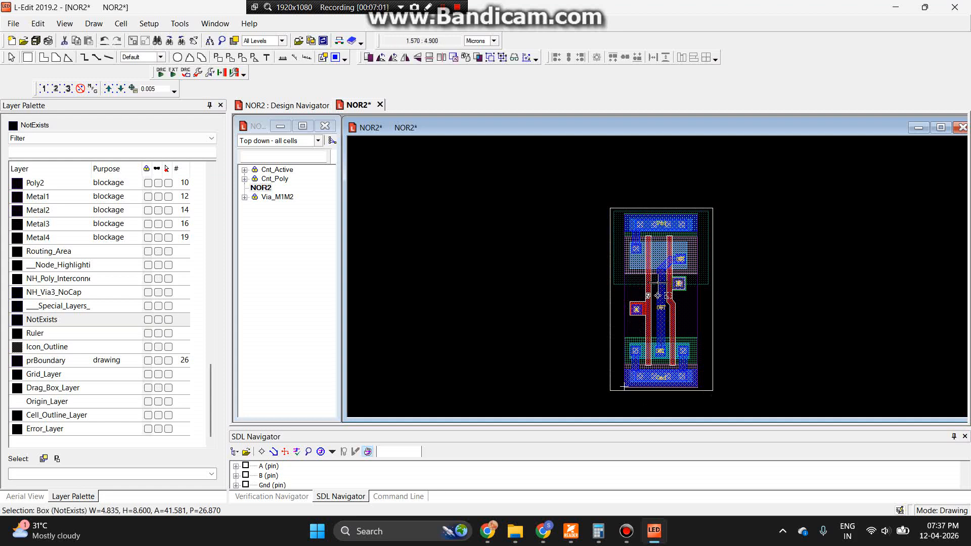
Examine whether the NotExists box encloses the NOR2 layout around its Gnd and Vdd rails.
scroll(660, 390, "up", 3)
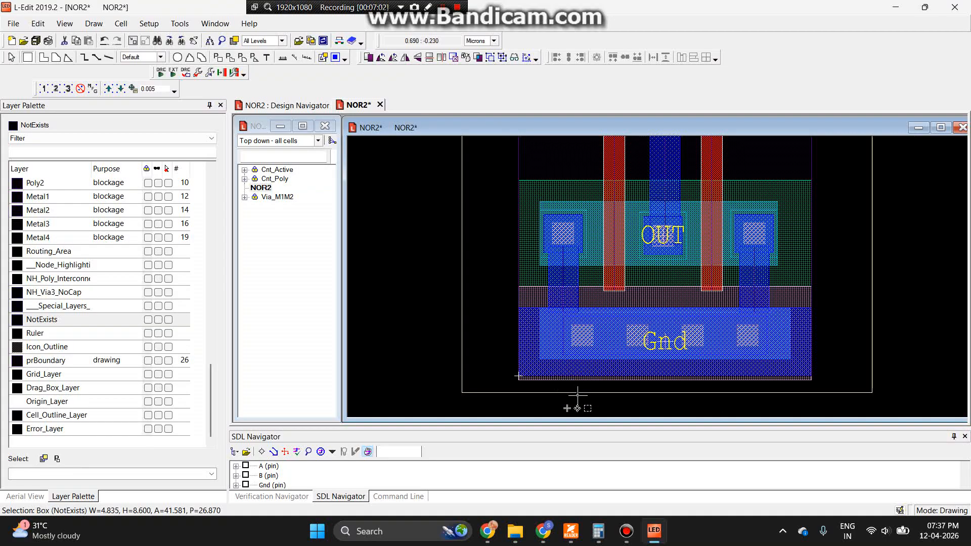
scroll(628, 339, "up", 8)
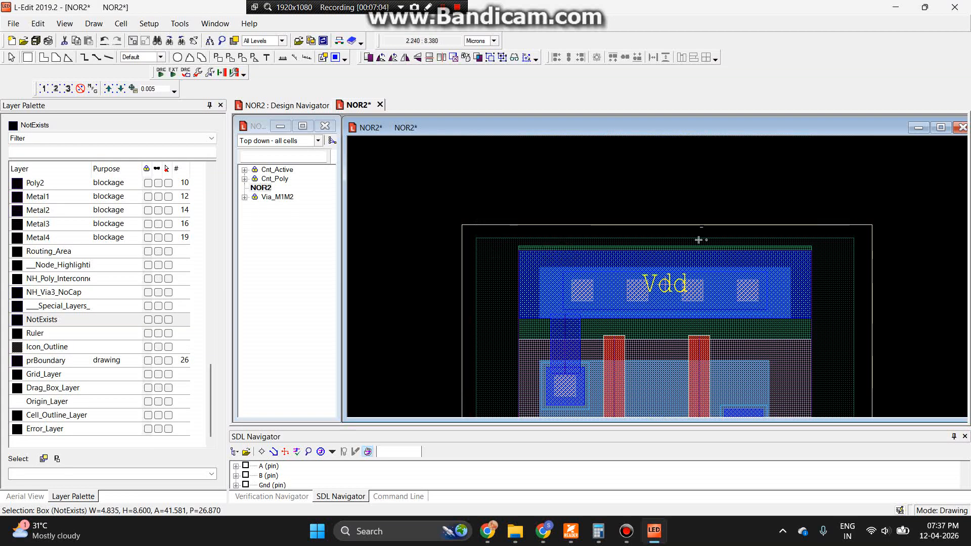
scroll(691, 319, "down", 8)
scroll(692, 306, "down", 4)
scroll(647, 331, "up", 4)
scroll(586, 279, "up", 3, "ctrl")
scroll(585, 278, "down", 4, "ctrl")
scroll(585, 291, "down", 3, "ctrl")
Save the NOR2 file and restrict the layer palette to the layers in use in the cell and its hierarchy.
key("ctrl+s")
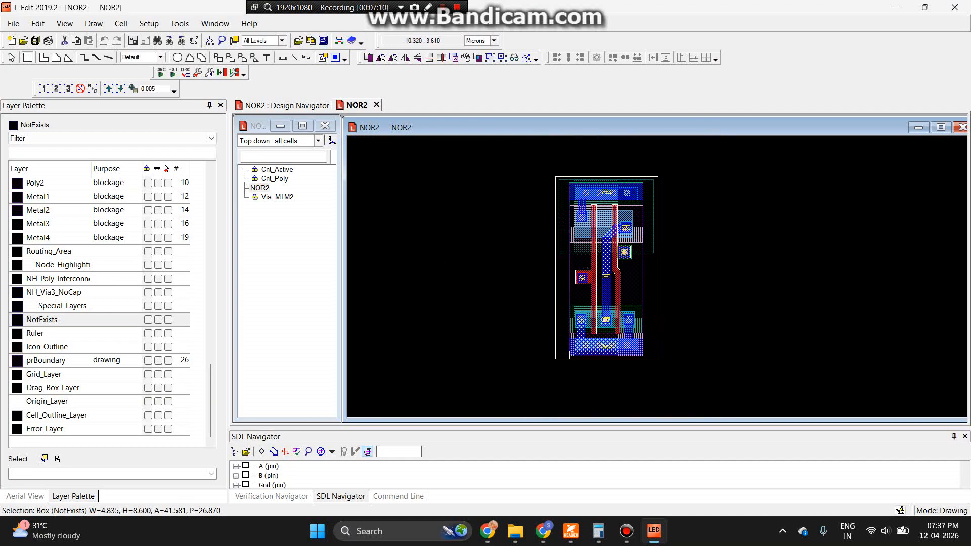
left_click(211, 138)
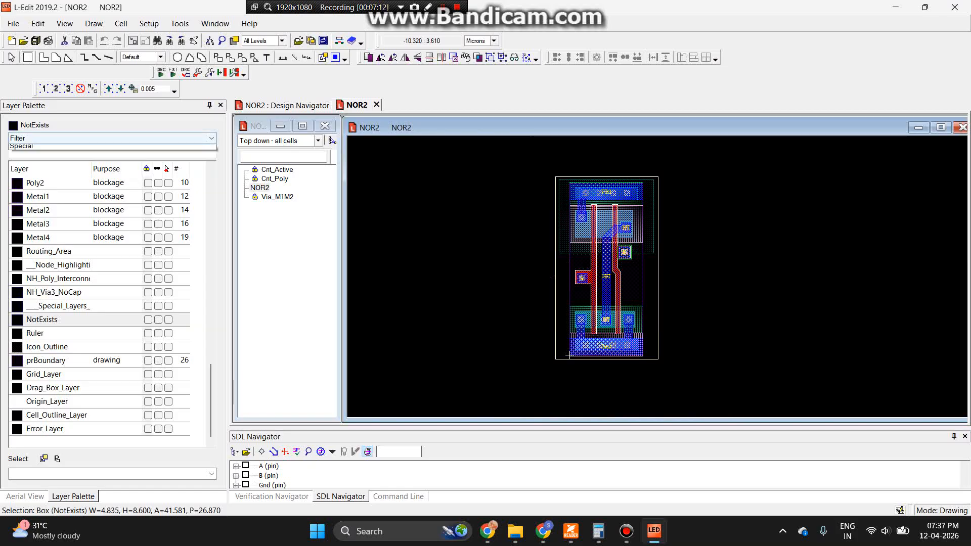
left_click(47, 189)
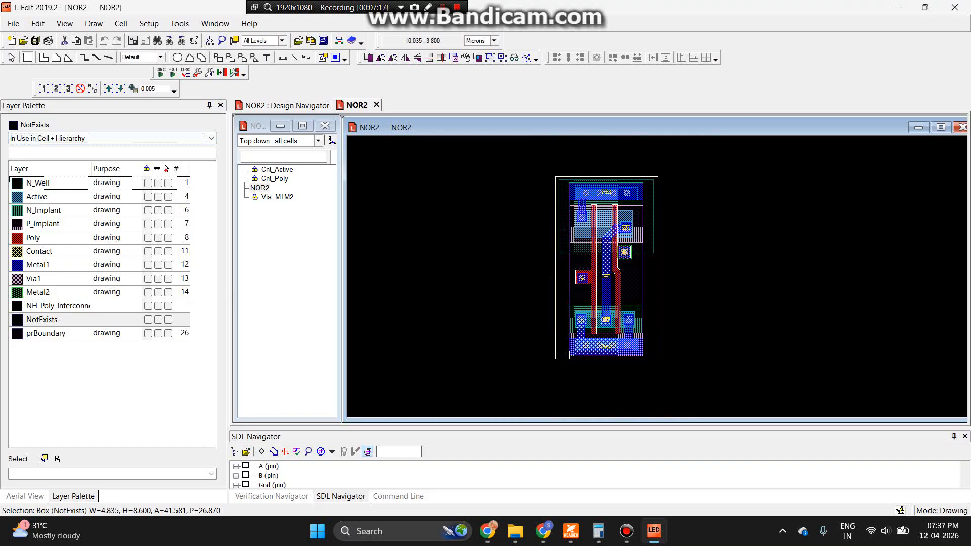
Set the GDSII number of the NotExists layer to 1000 in the layer setup.
left_click(41, 320)
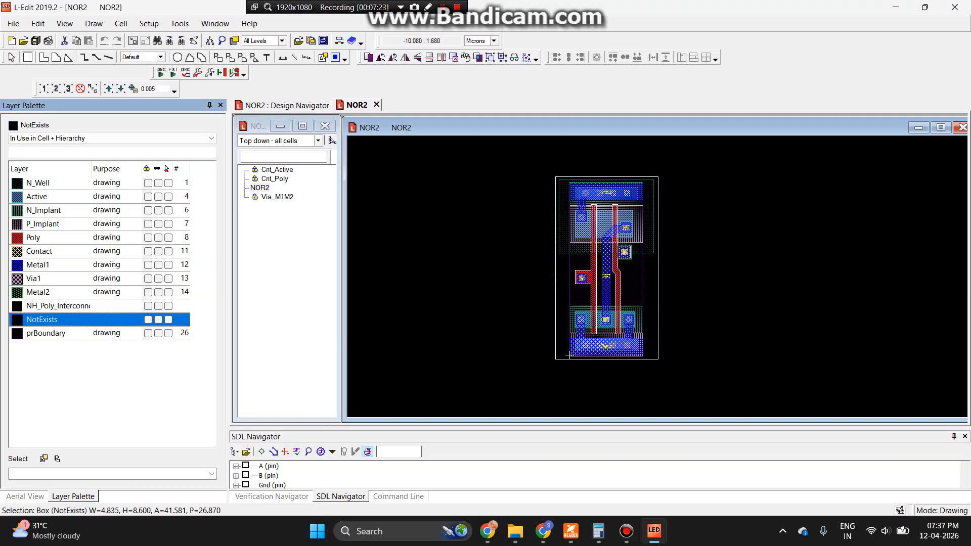
double_click(42, 320)
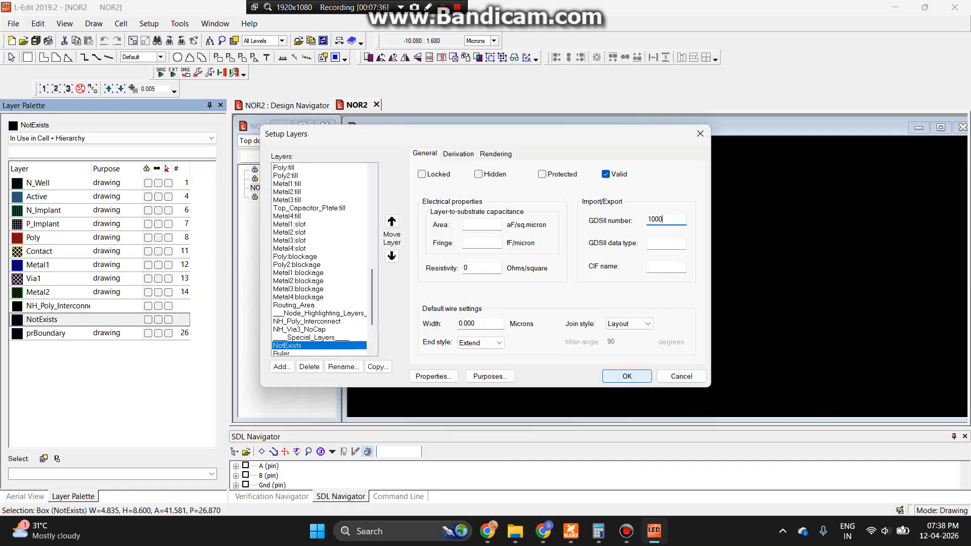
left_click(628, 376)
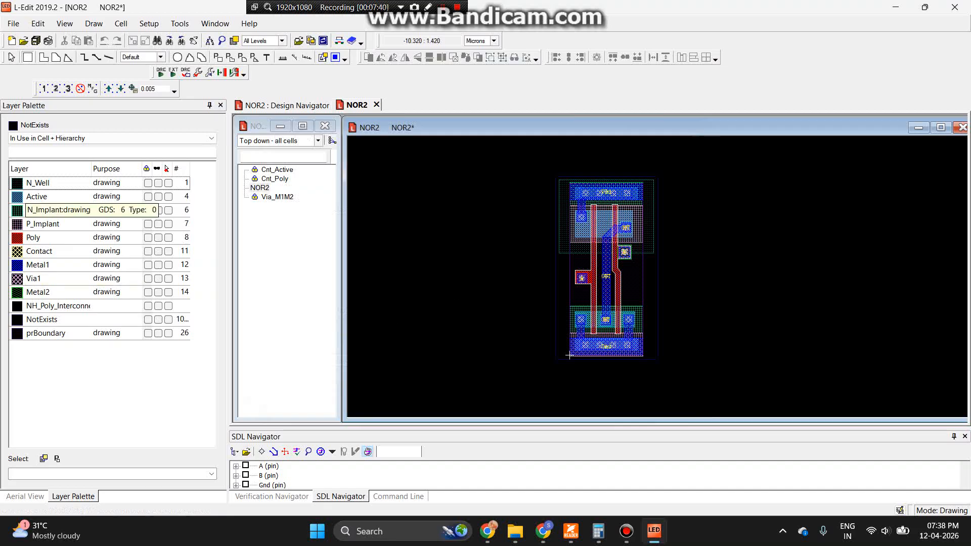
Hide every in-use layer of the NOR2 cell except Poly and NotExists.
left_click(39, 183)
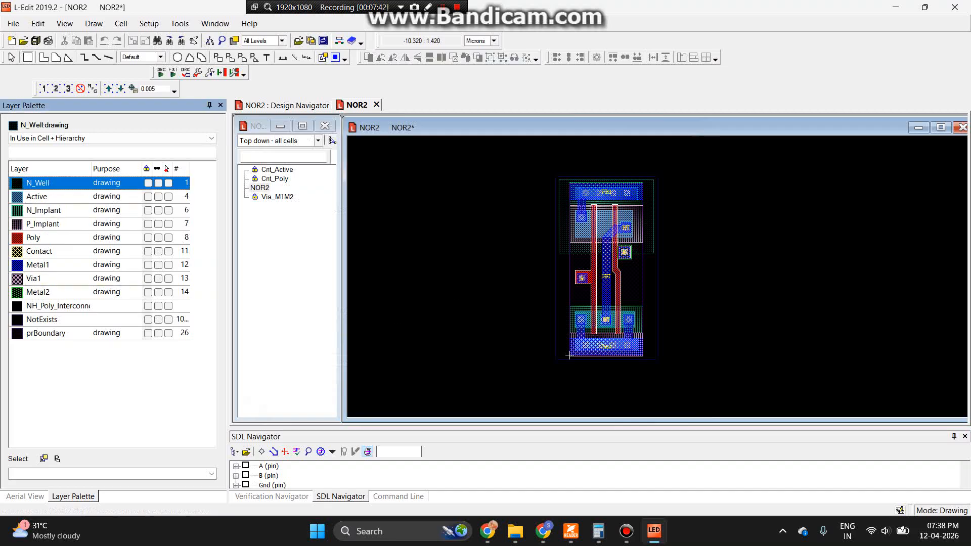
left_click(159, 183)
left_click(158, 196)
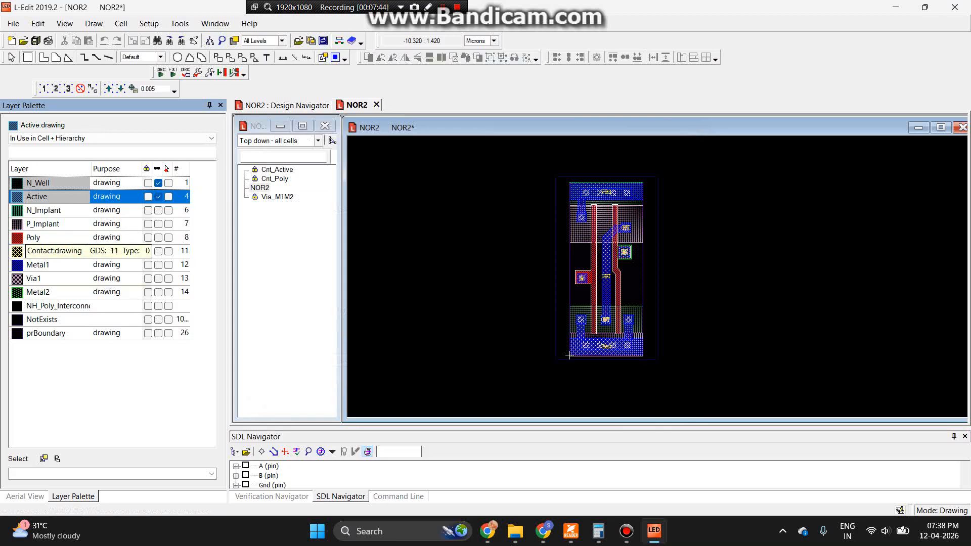
left_click(158, 210)
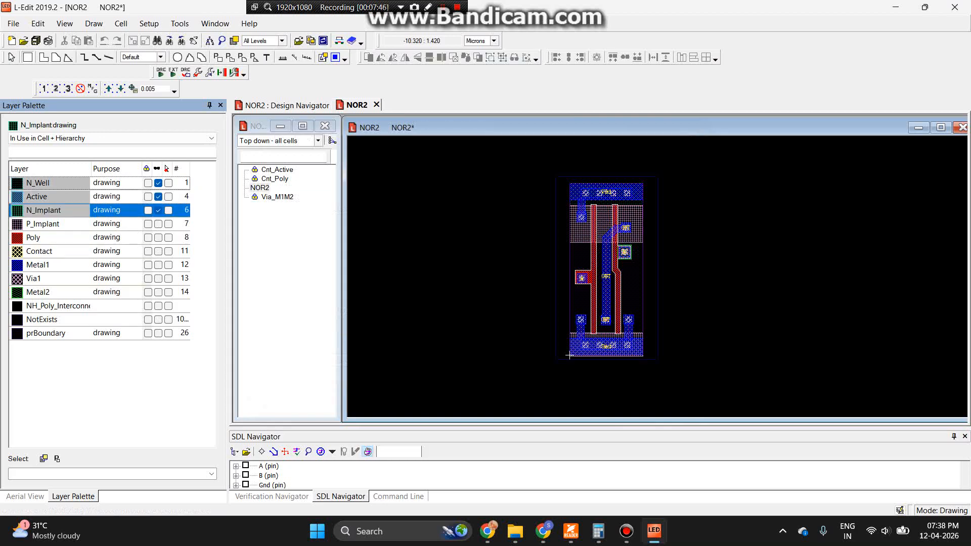
left_click(158, 224)
left_click(159, 251)
left_click(158, 265)
left_click(159, 278)
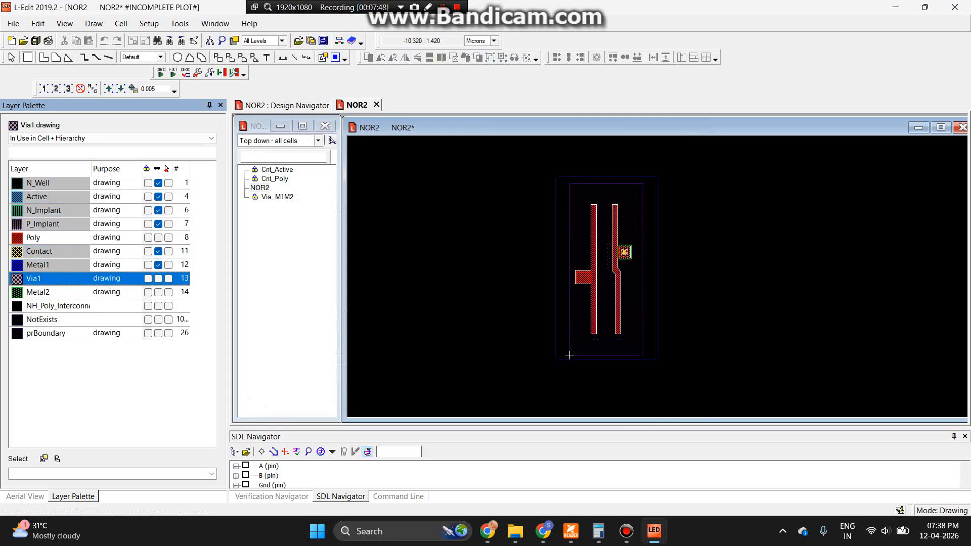
left_click(158, 292)
left_click(159, 306)
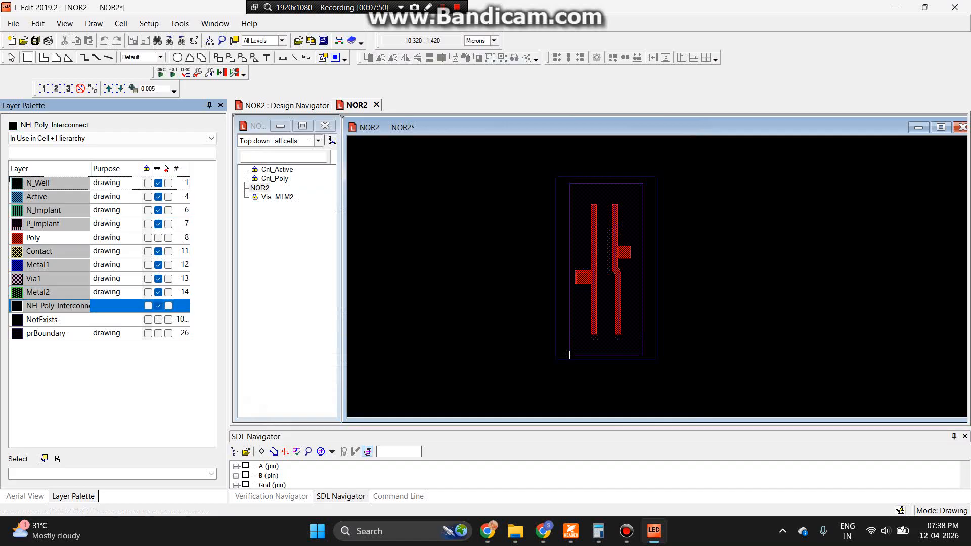
left_click(158, 319)
left_click(159, 334)
left_click(158, 320)
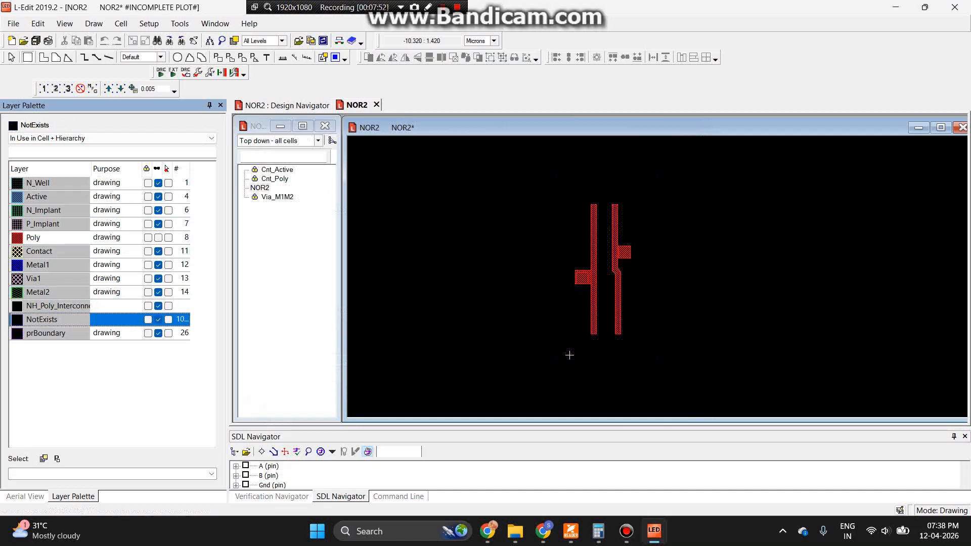
left_click(159, 319)
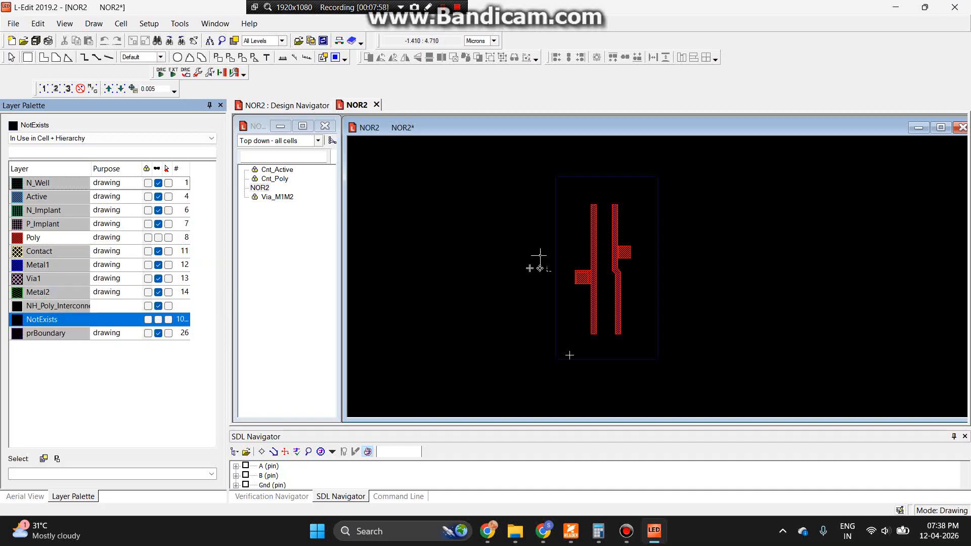
Examine the isolated poly gates and the NotExists outline enclosing them in the NOR2 layout.
scroll(579, 253, "up", 2)
scroll(525, 275, "up", 5)
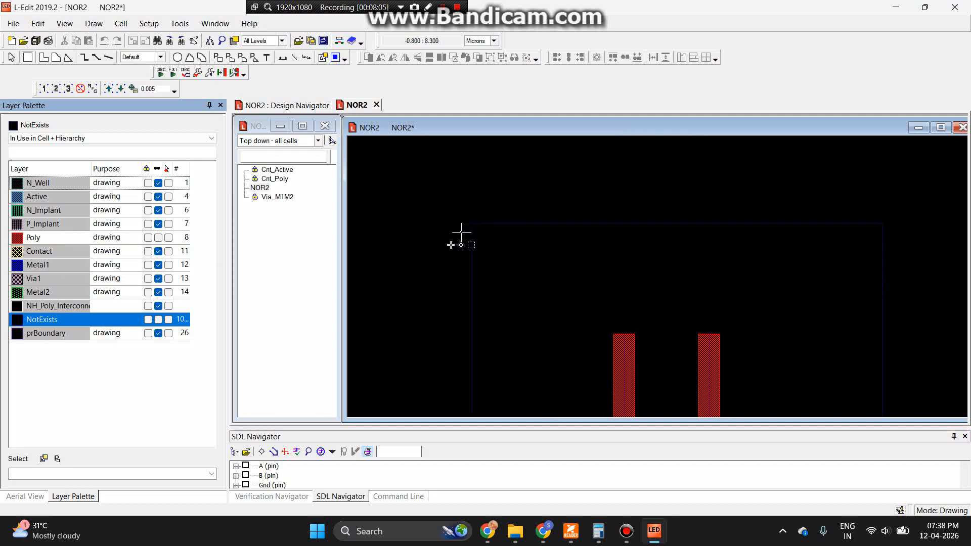
scroll(480, 227, "up", 1)
scroll(450, 229, "up", 2, "ctrl")
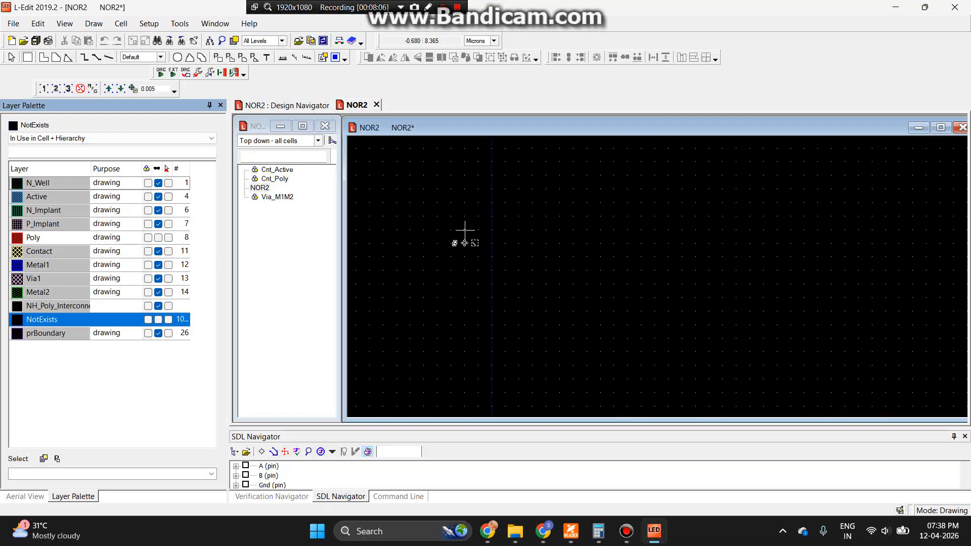
scroll(504, 254, "down", 2, "ctrl")
scroll(733, 277, "down", 2)
scroll(873, 314, "up", 1)
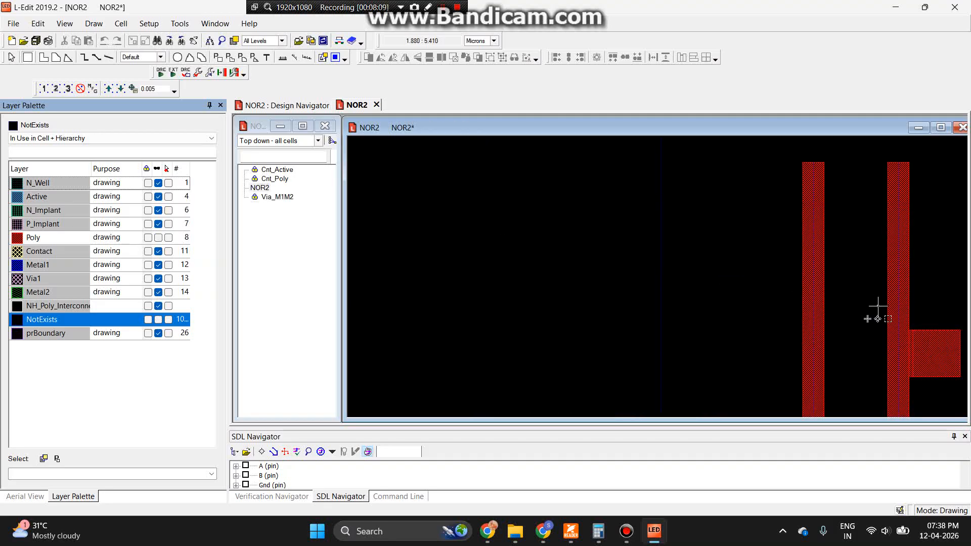
scroll(877, 305, "down", 2)
key("Right")
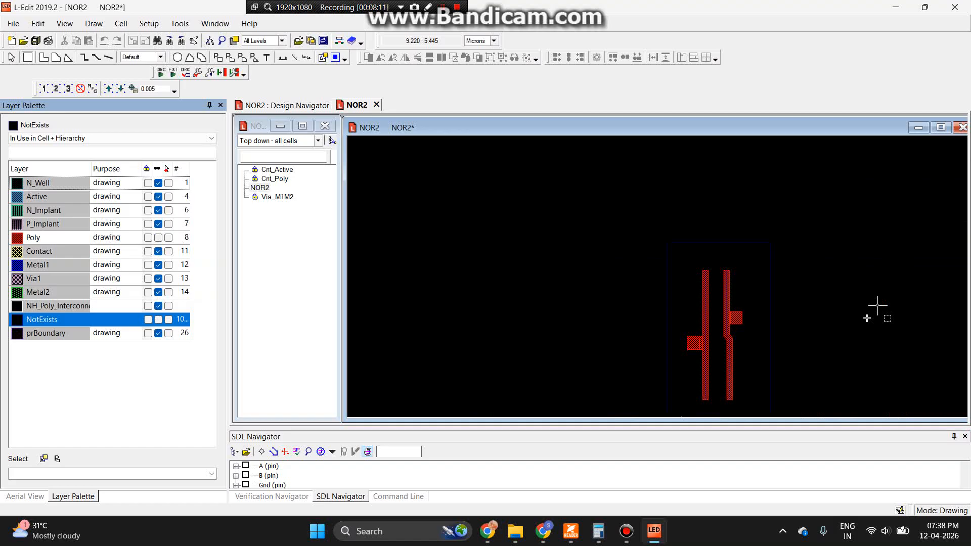
key("Down")
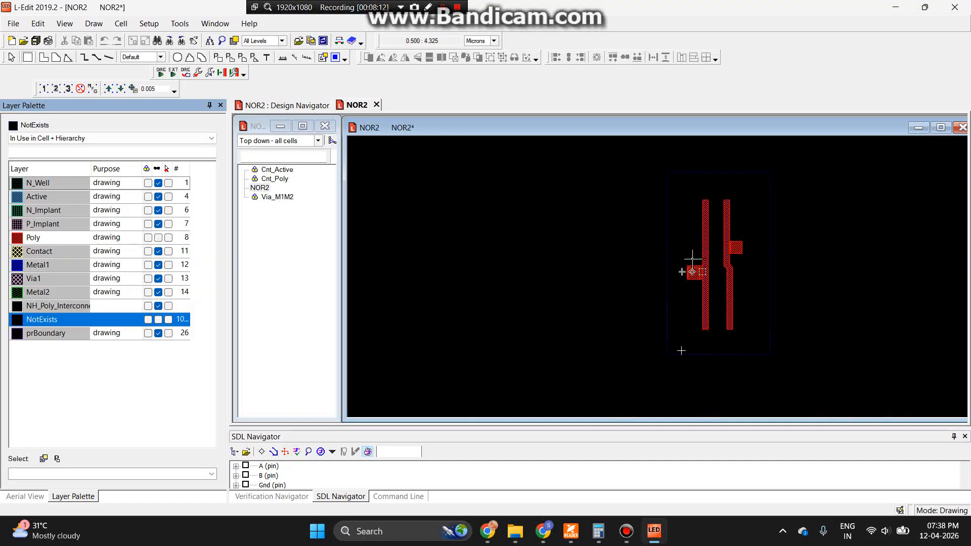
left_click(656, 257)
key("Down")
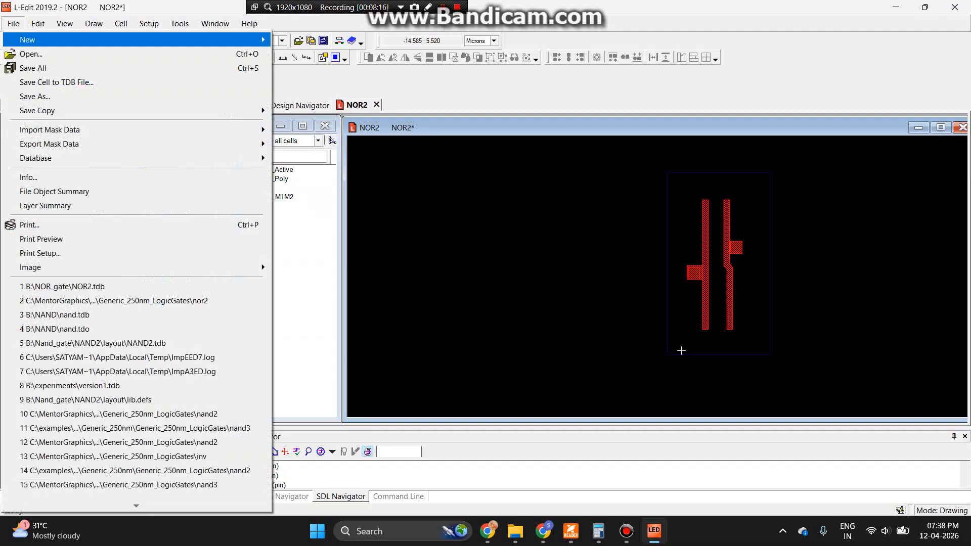
Start a GDSII export of the NOR2 cell into the NOR_gate folder and clear the base name NOR2 from the output file name.
mouse_move(49, 144)
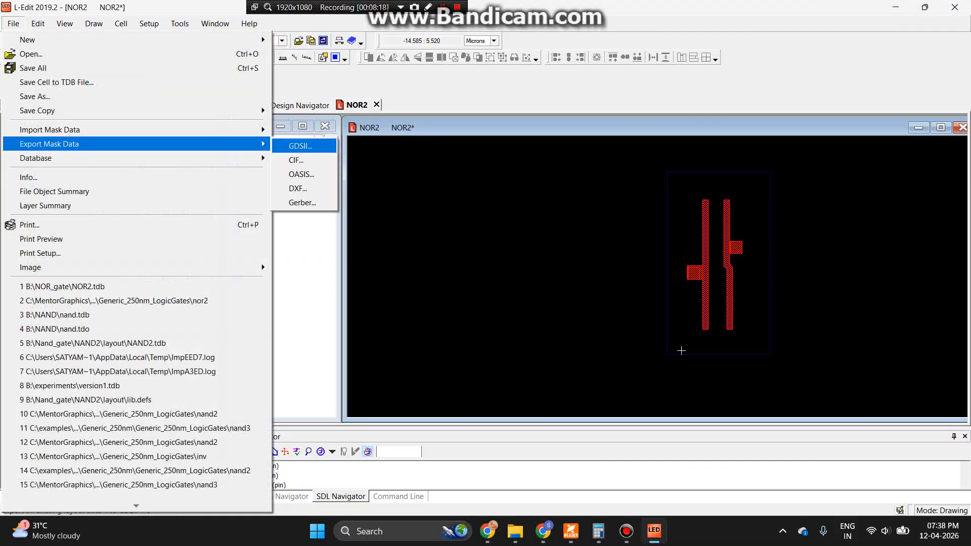
left_click(301, 146)
left_click(13, 23)
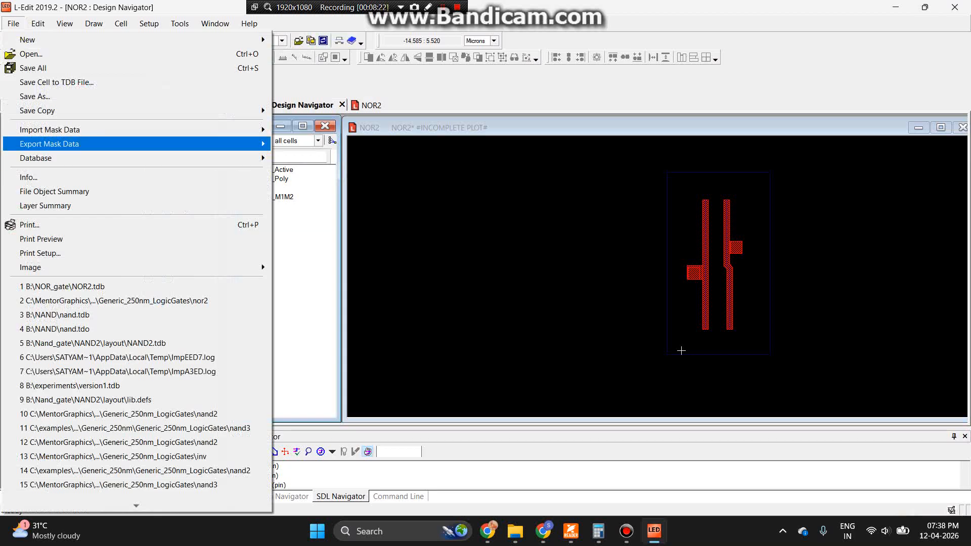
mouse_move(49, 144)
left_click(300, 145)
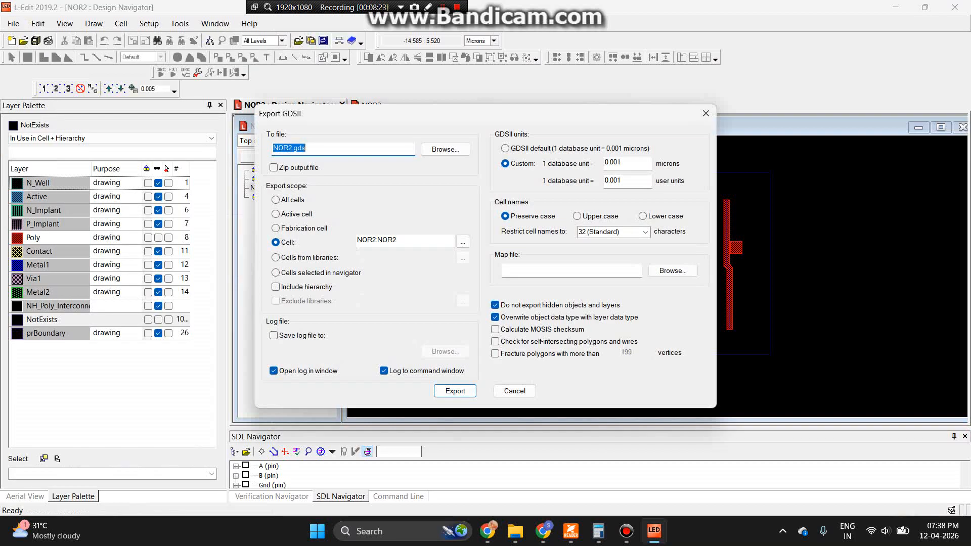
left_click(445, 149)
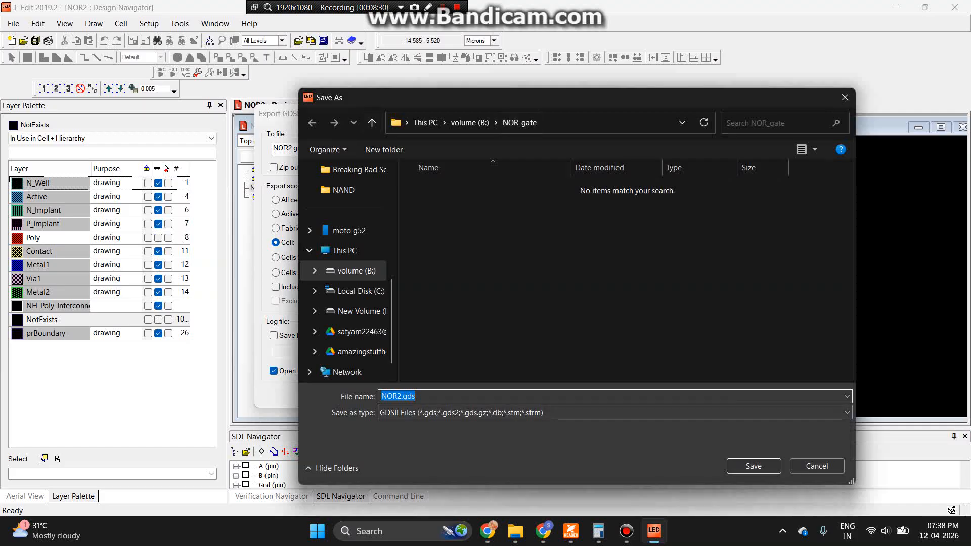
left_click(402, 397)
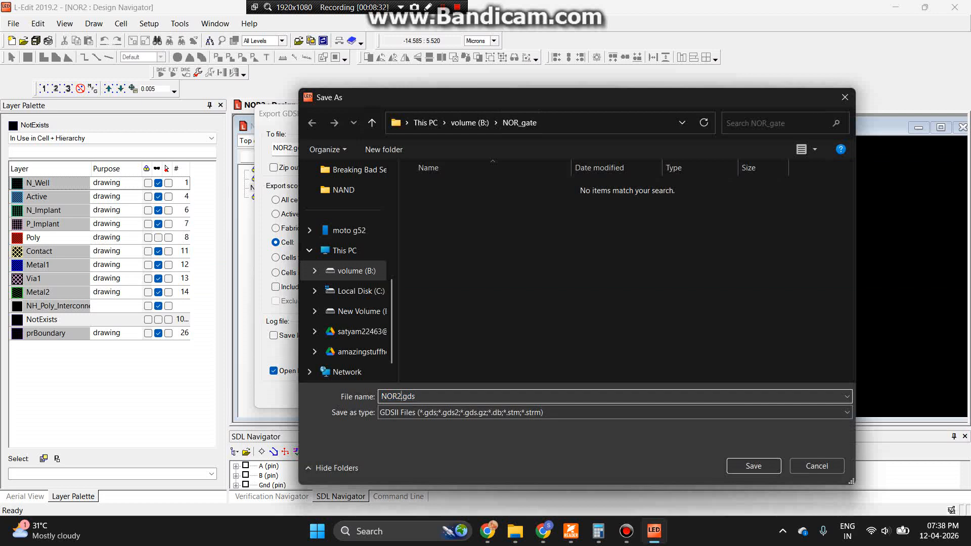
key("BackSpace")
key("BackSpace")
key("BackSpace")
key("BackSpace")
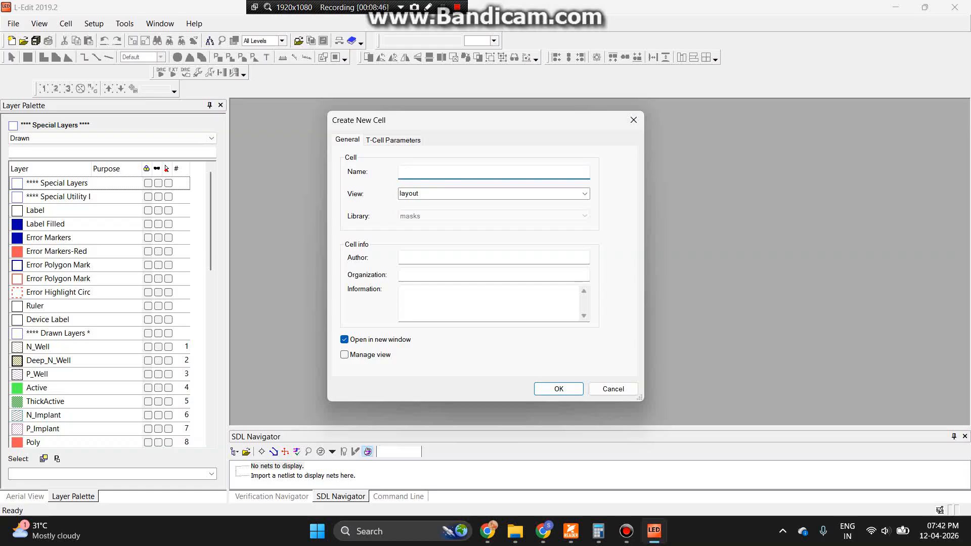
Copy the NOR2 cell into the masks database under the name poly and select the copy in the enlarged cell list.
type("oly")
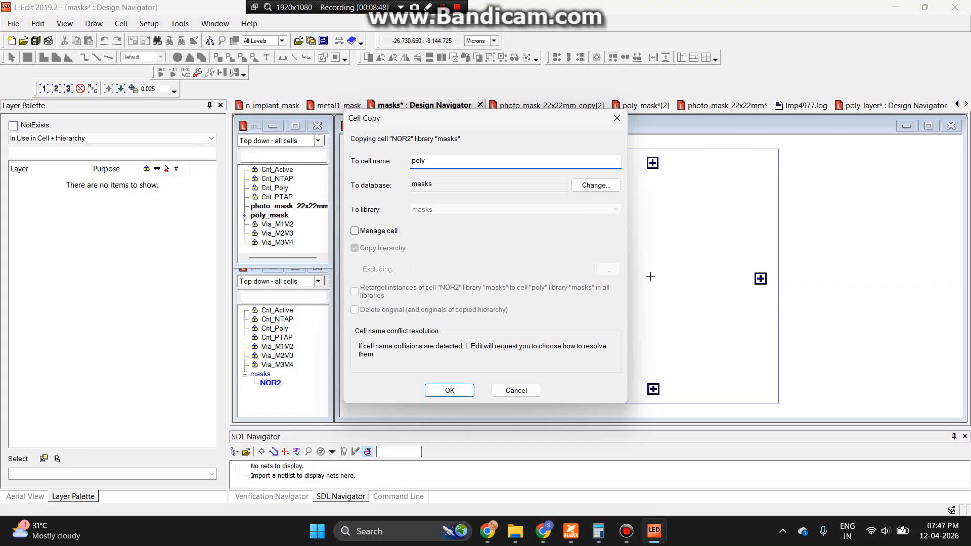
key("Return")
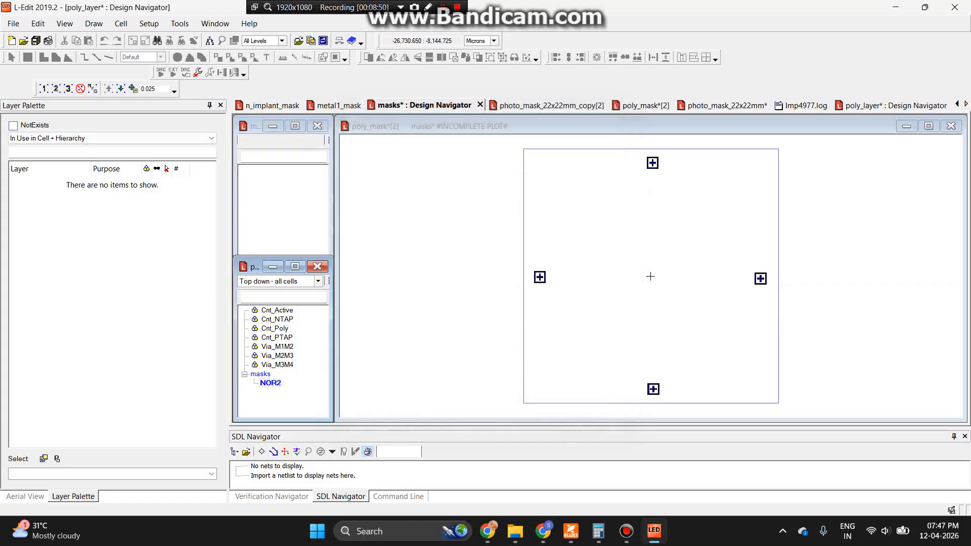
left_click_drag(284, 257, 284, 286)
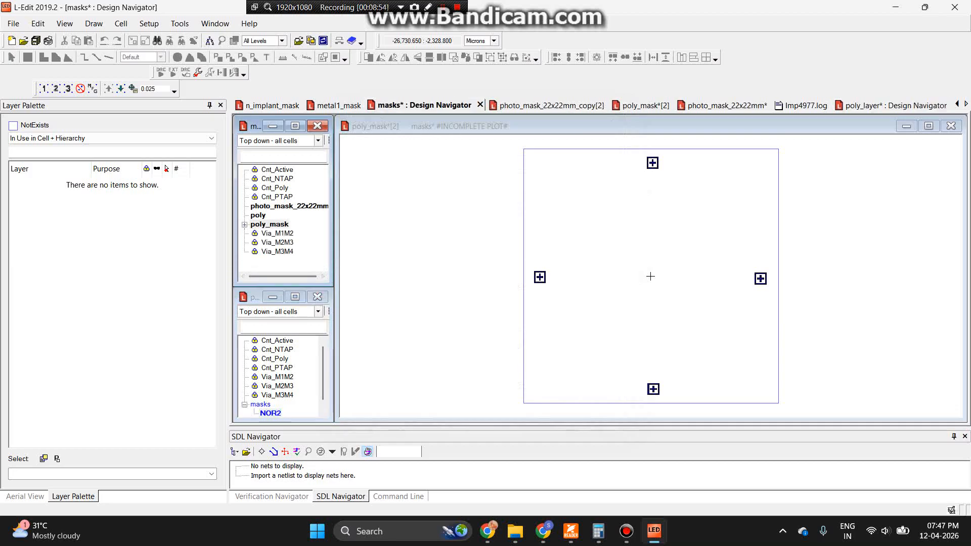
left_click(258, 216)
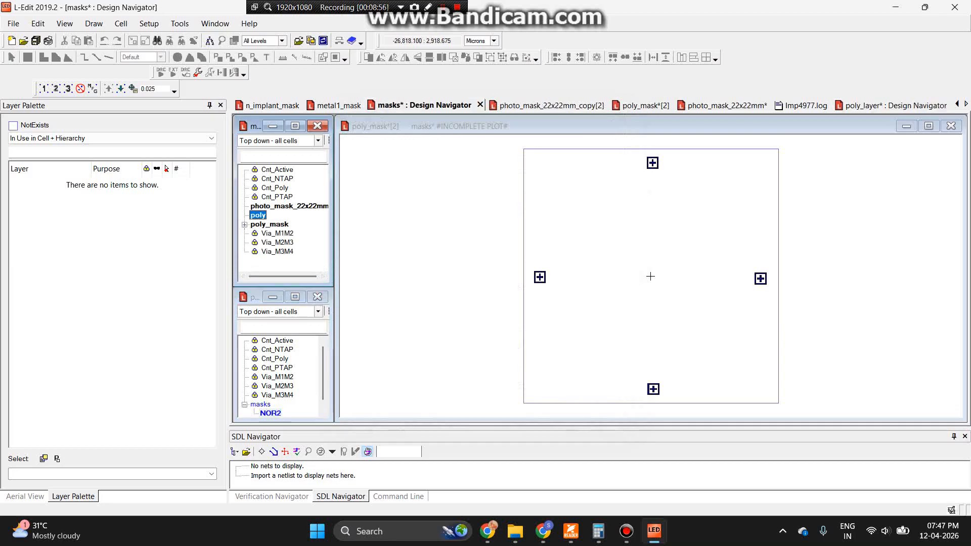
Place an instance of the poly cell in the poly_mask layout.
left_click(482, 264)
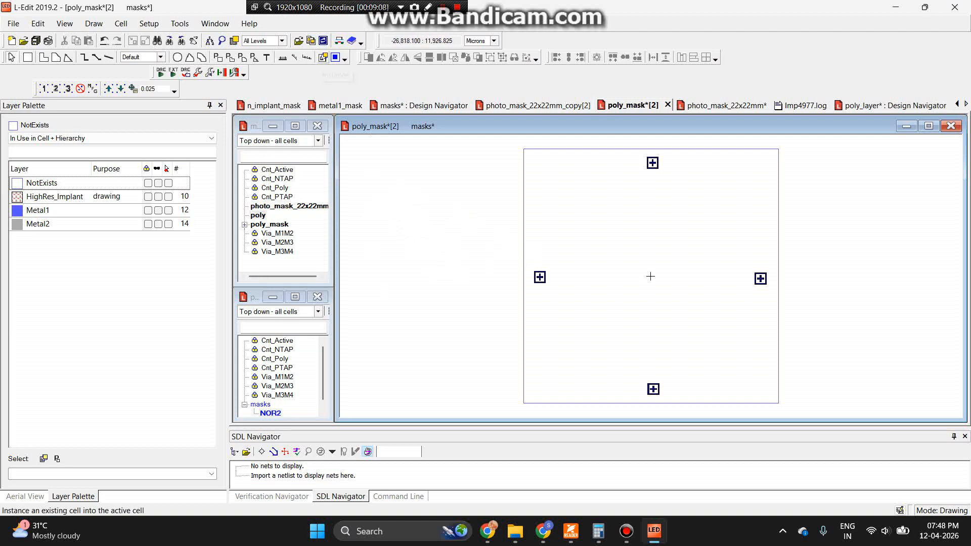
left_click(324, 57)
left_click(349, 156)
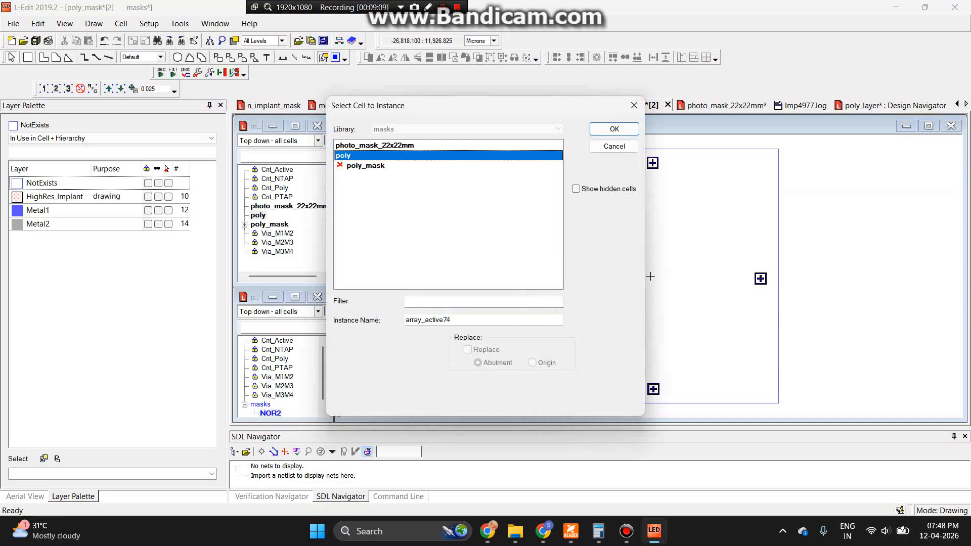
left_click(614, 129)
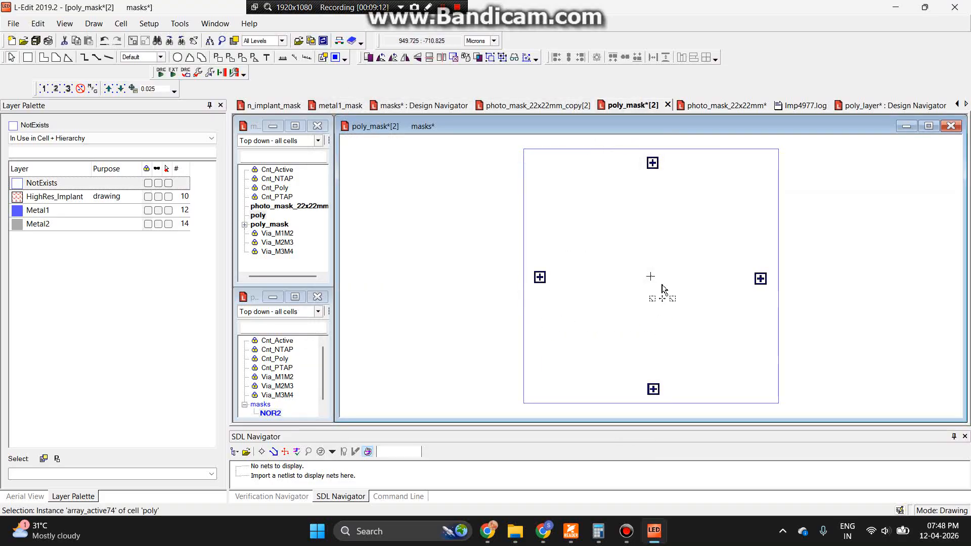
Examine the placed poly instance and its position relative to the origin and alignment marks of poly_mask.
scroll(651, 278, "up", 3)
scroll(652, 264, "up", 4)
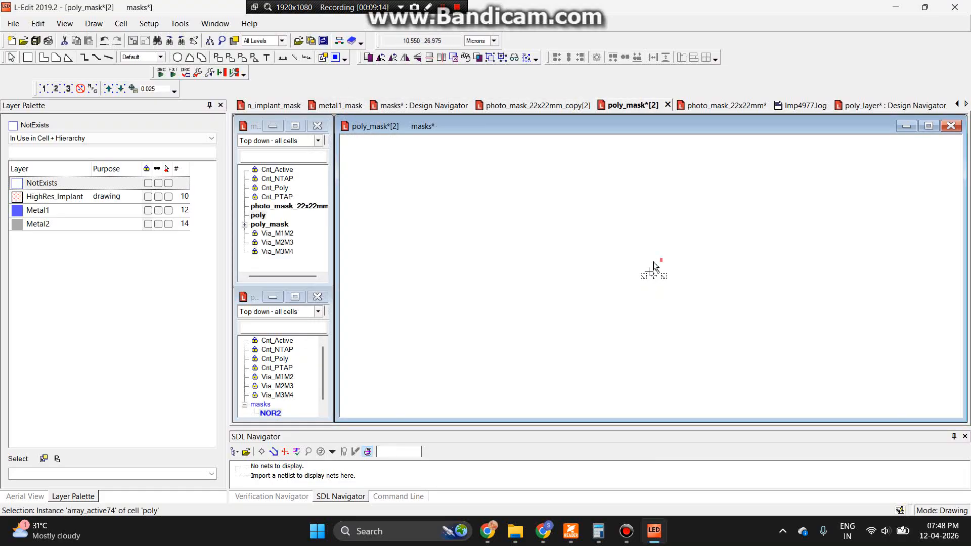
scroll(694, 252, "up", 3)
scroll(482, 285, "up", 2)
scroll(491, 314, "down", 4)
scroll(499, 328, "up", 3)
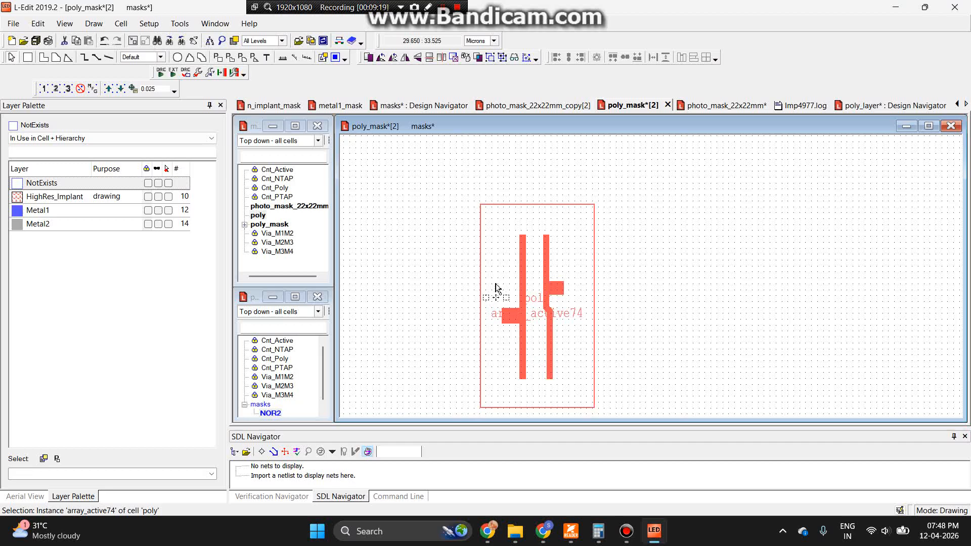
scroll(506, 337, "down", 3)
scroll(506, 334, "up", 3)
scroll(505, 335, "down", 3)
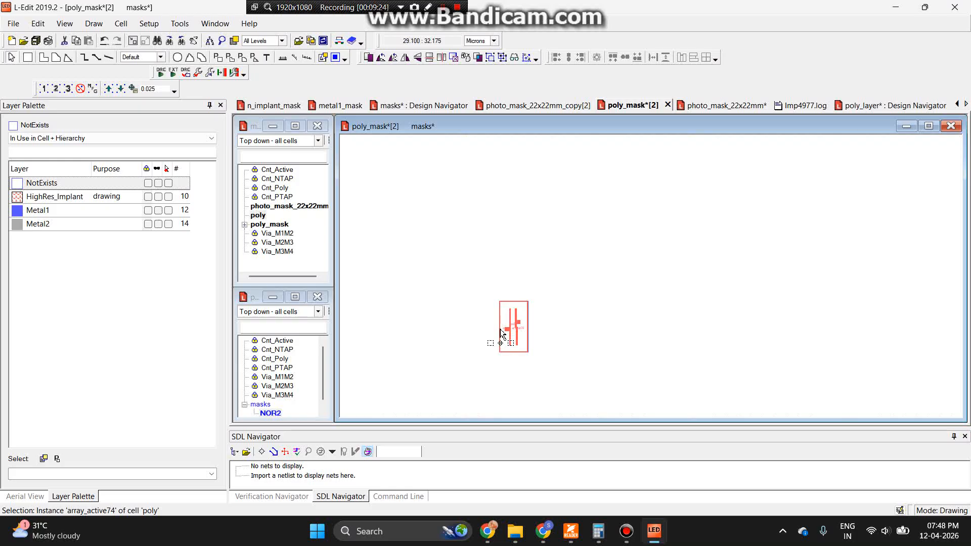
scroll(531, 330, "down", 5)
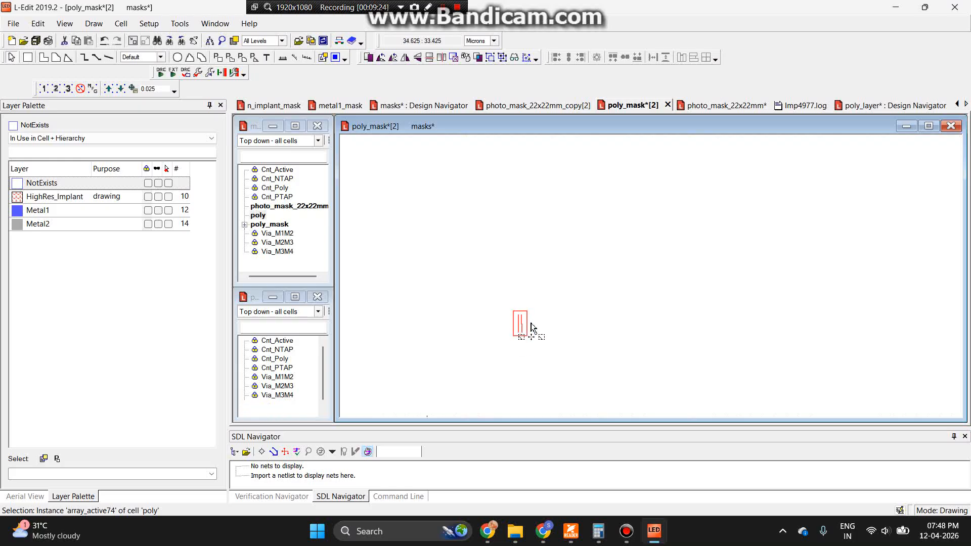
scroll(556, 331, "down", 3)
scroll(558, 333, "up", 7)
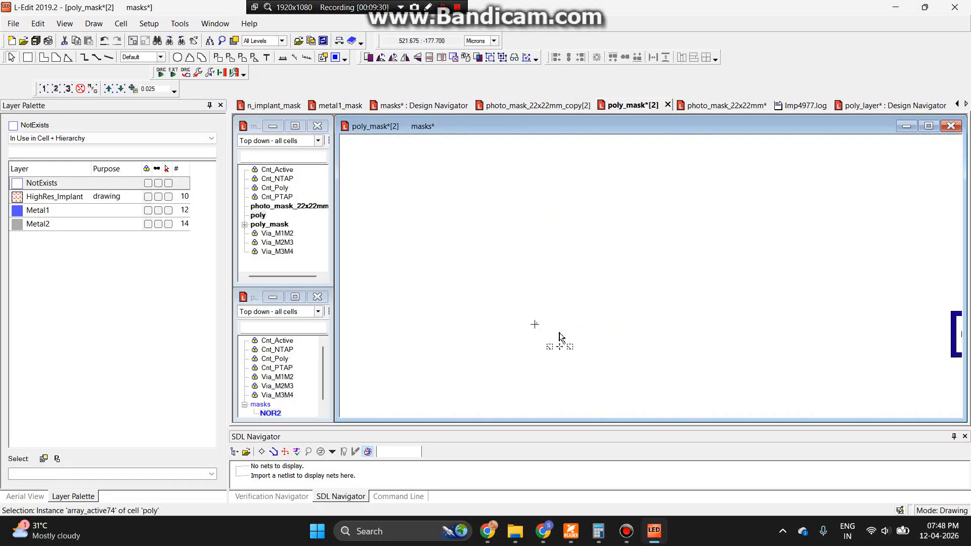
scroll(679, 350, "down", 4)
scroll(604, 337, "up", 4)
scroll(581, 354, "up", 5)
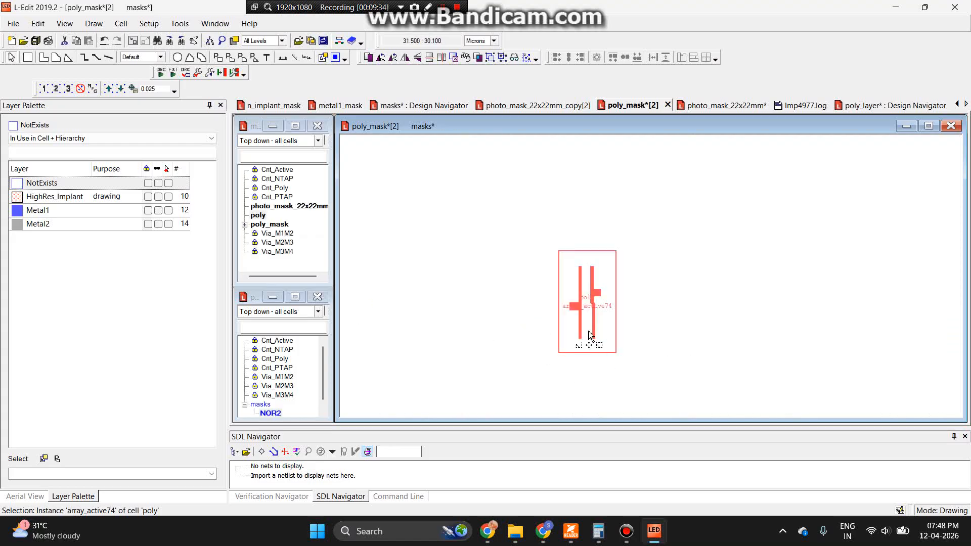
scroll(564, 265, "down", 3)
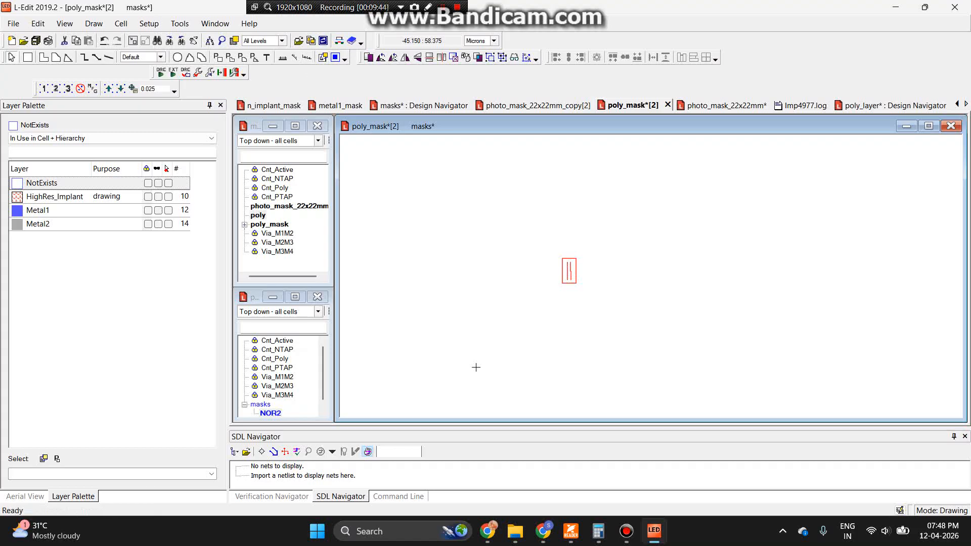
key("alt+e")
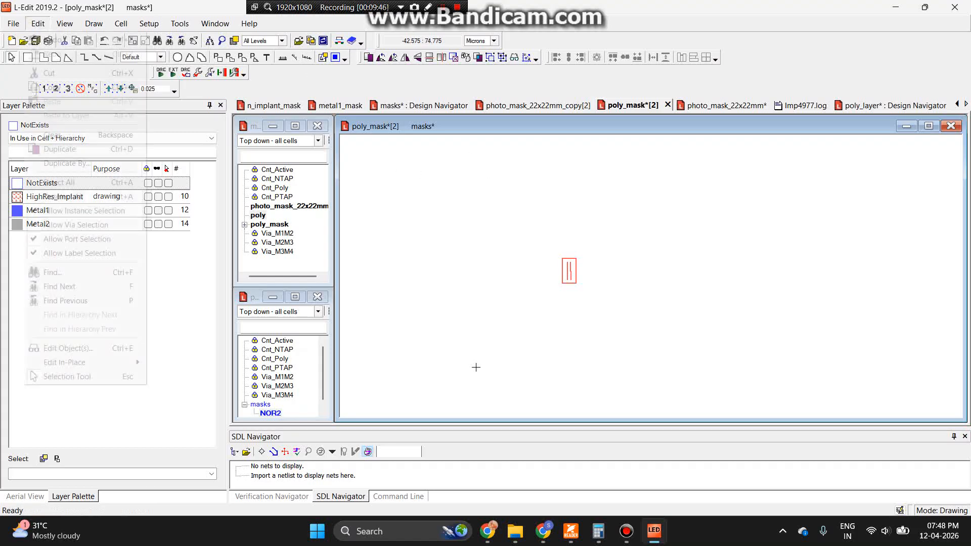
key("Right")
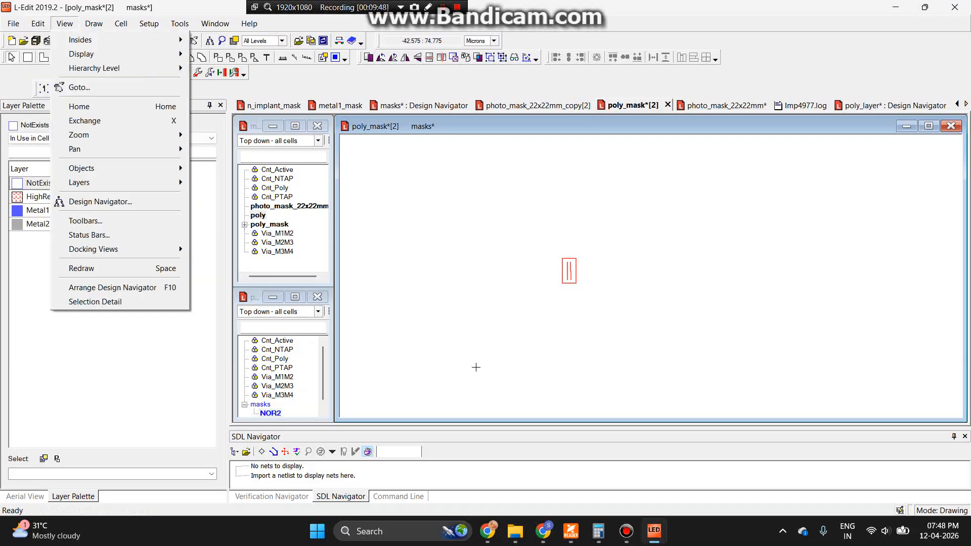
key("Right")
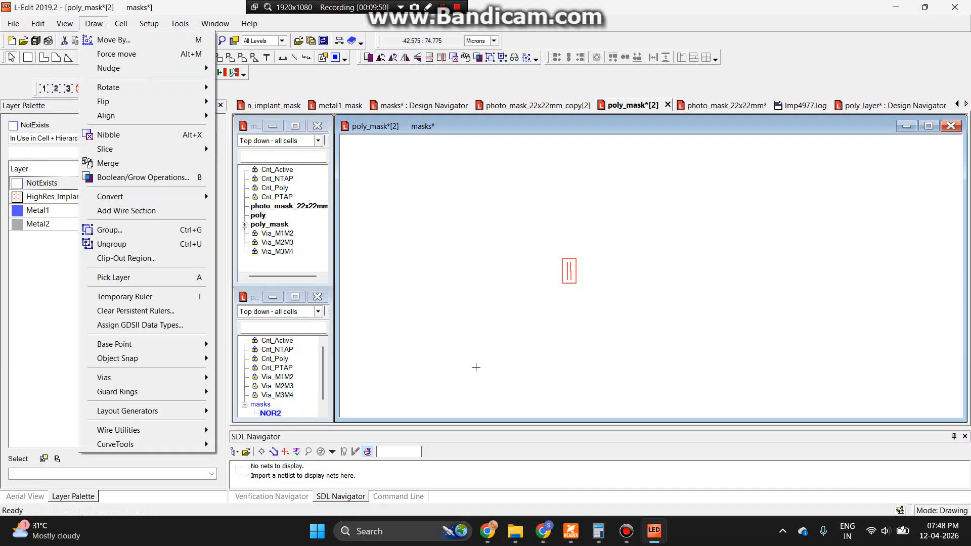
key("Right")
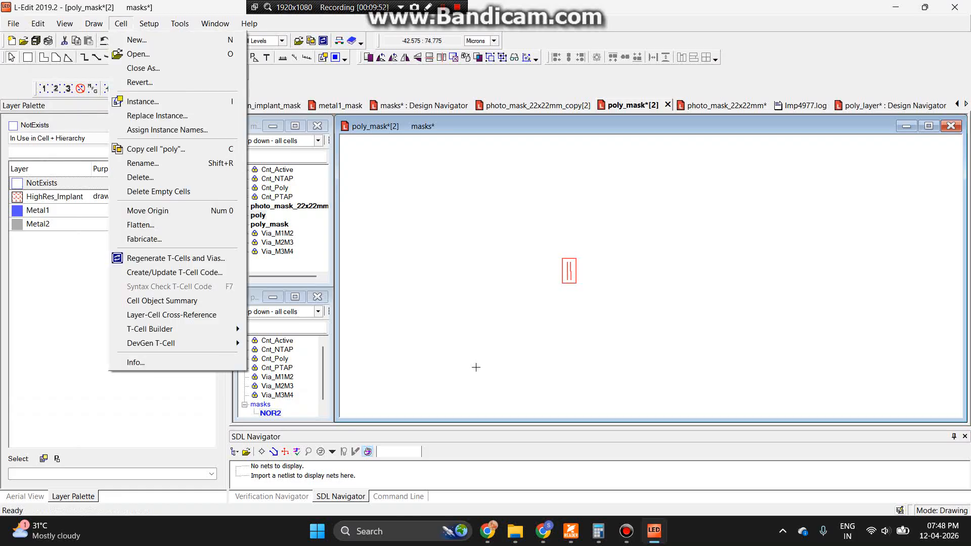
key("Right")
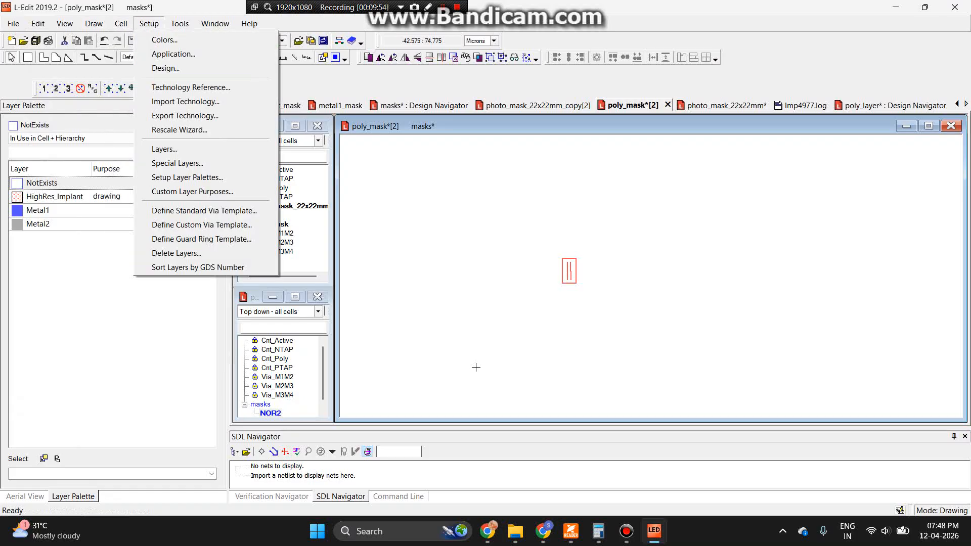
key("Right")
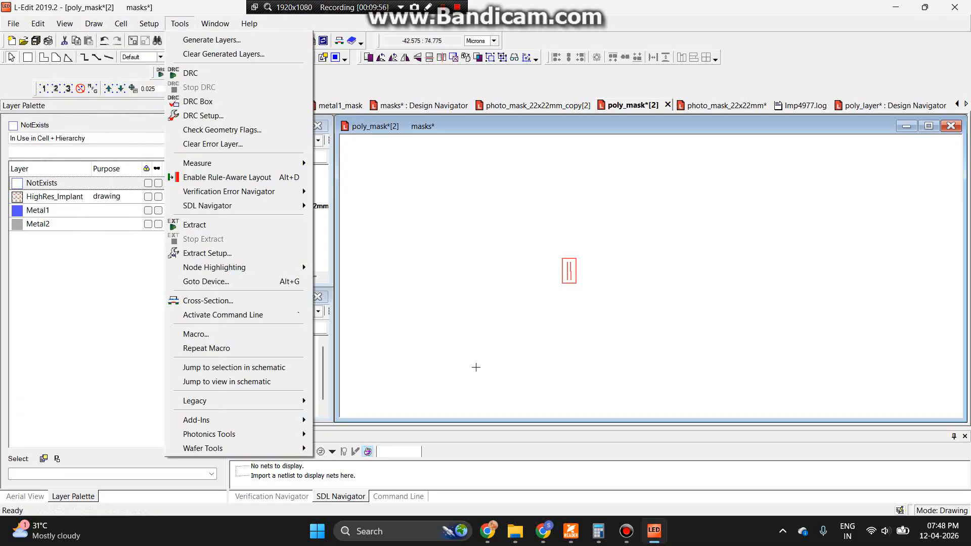